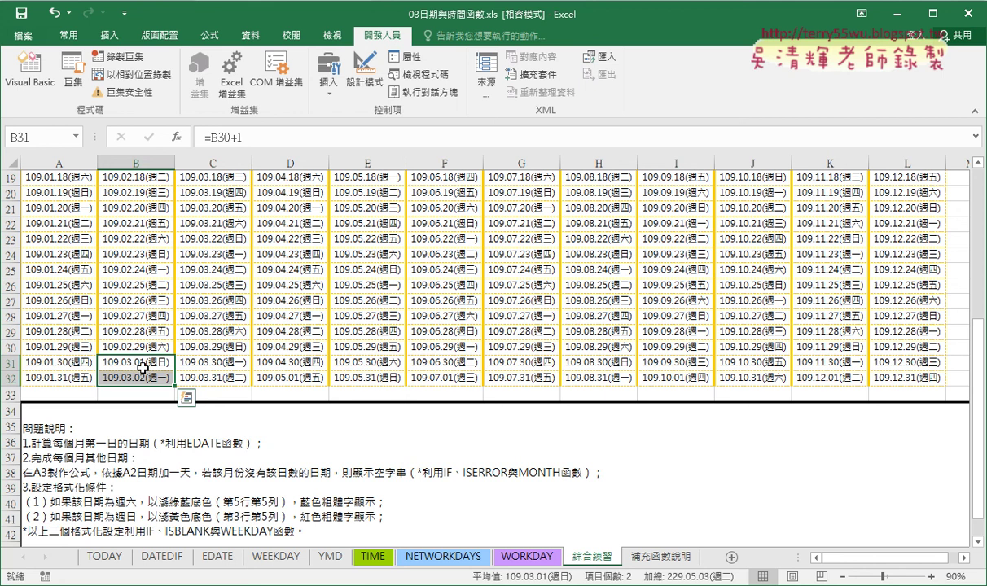
- Cut the A2+1 part out of cell A3's formula, leaving only the equals sign
{"action": "left_click", "coordinate": [303, 378]}
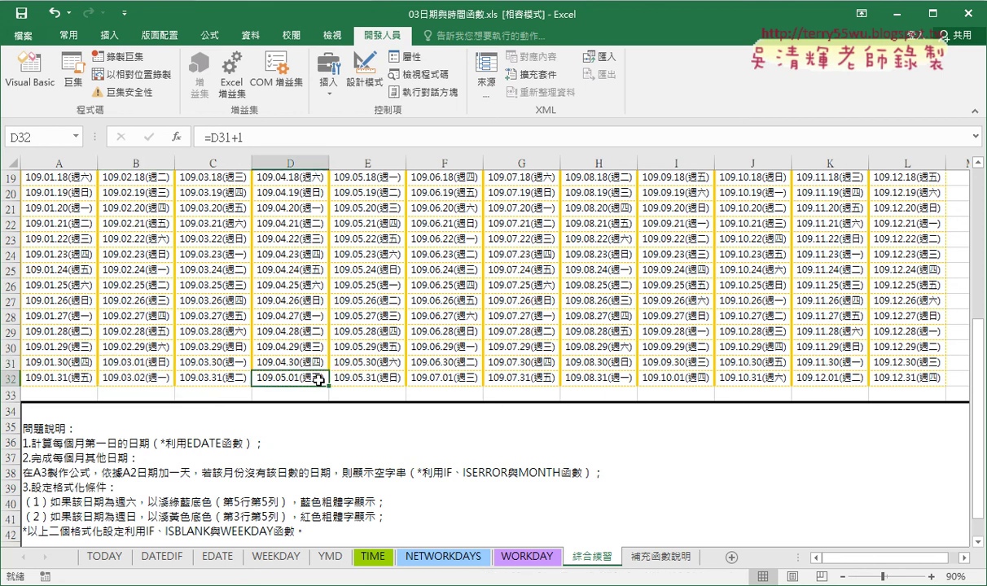
{"action": "scroll", "coordinate": [319, 378], "scroll_direction": "up", "scroll_amount": 6}
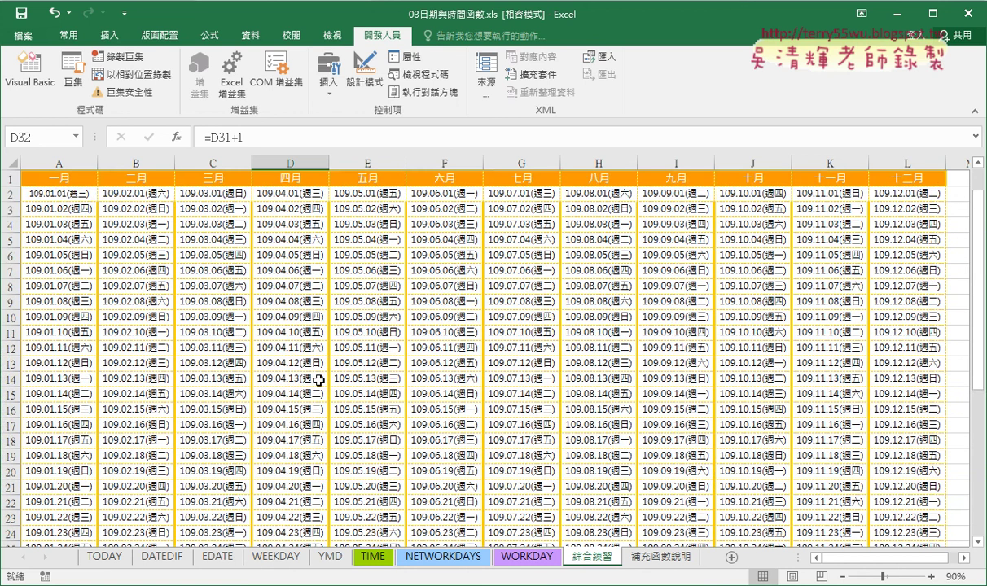
{"action": "left_click", "coordinate": [48, 211]}
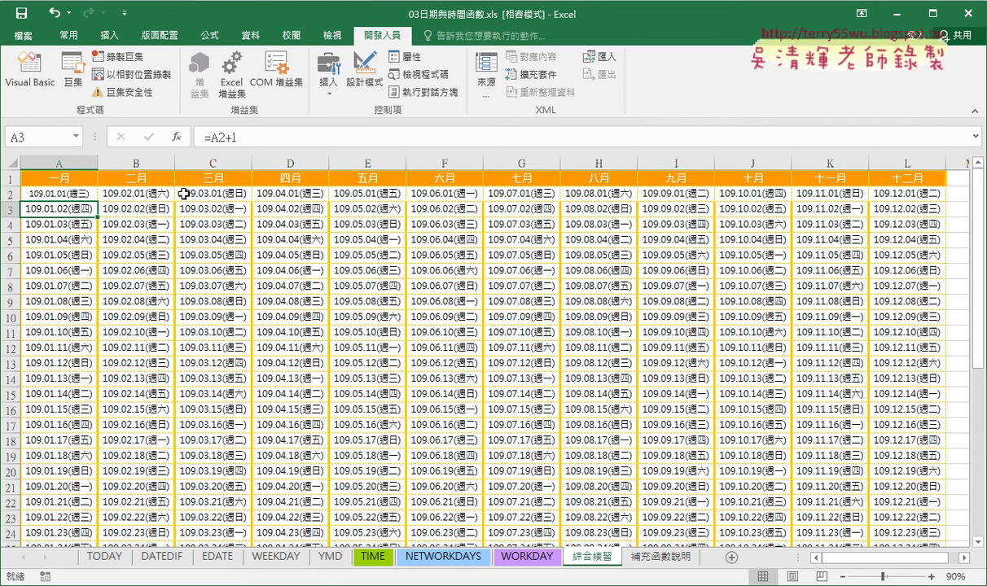
{"action": "left_click_drag", "start_coordinate": [210, 138], "coordinate": [233, 137]}
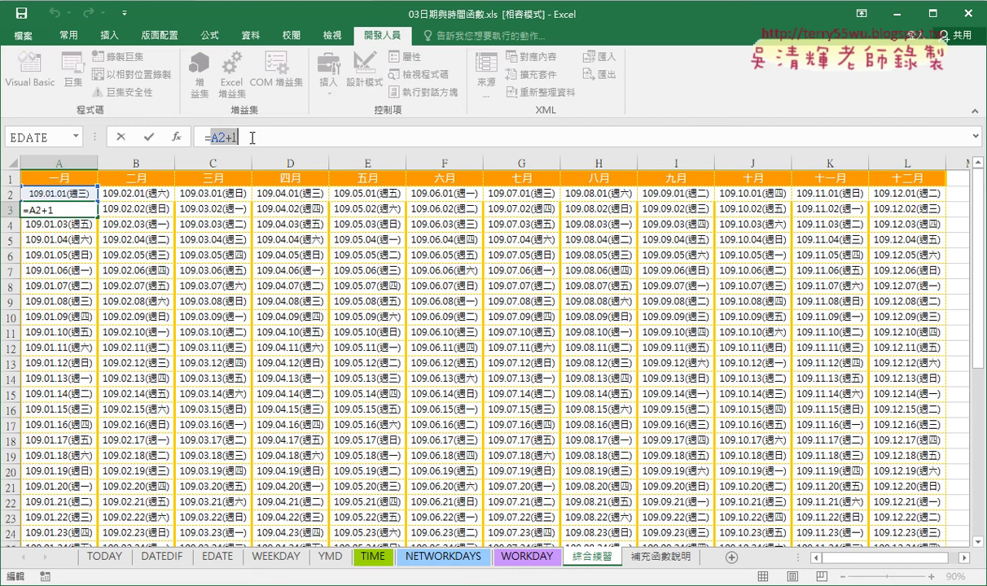
{"action": "right_click", "coordinate": [233, 137]}
{"action": "left_click", "coordinate": [251, 143]}
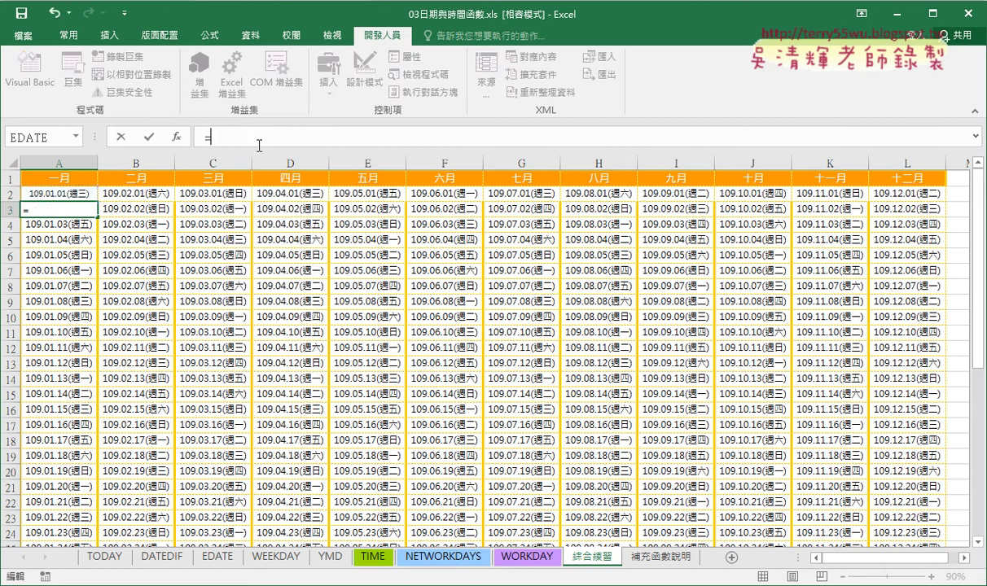
- Insert an IF function from the 邏輯 (Logical) category into A3 and move its arguments dialog aside
{"action": "left_click", "coordinate": [177, 138]}
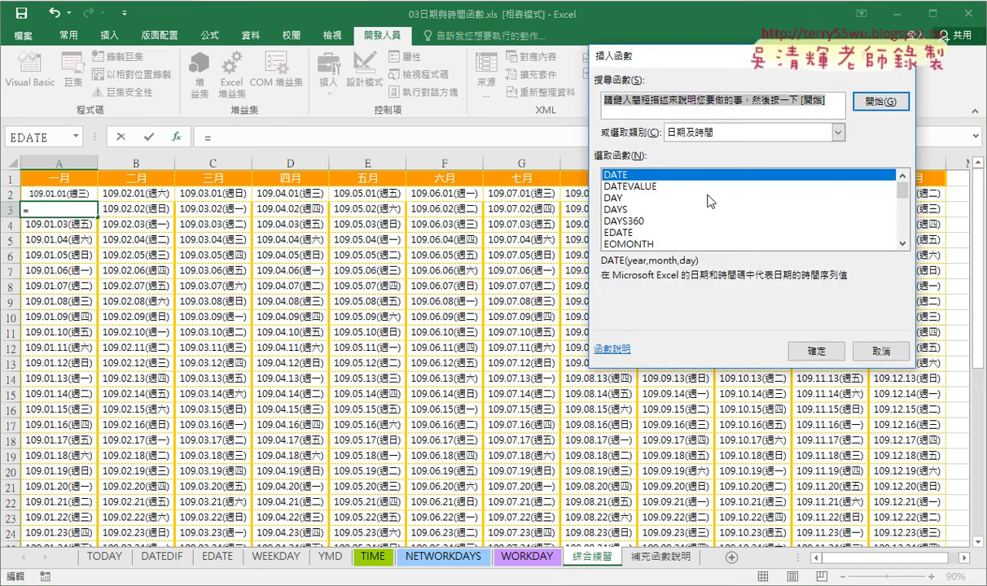
{"action": "left_click", "coordinate": [718, 133]}
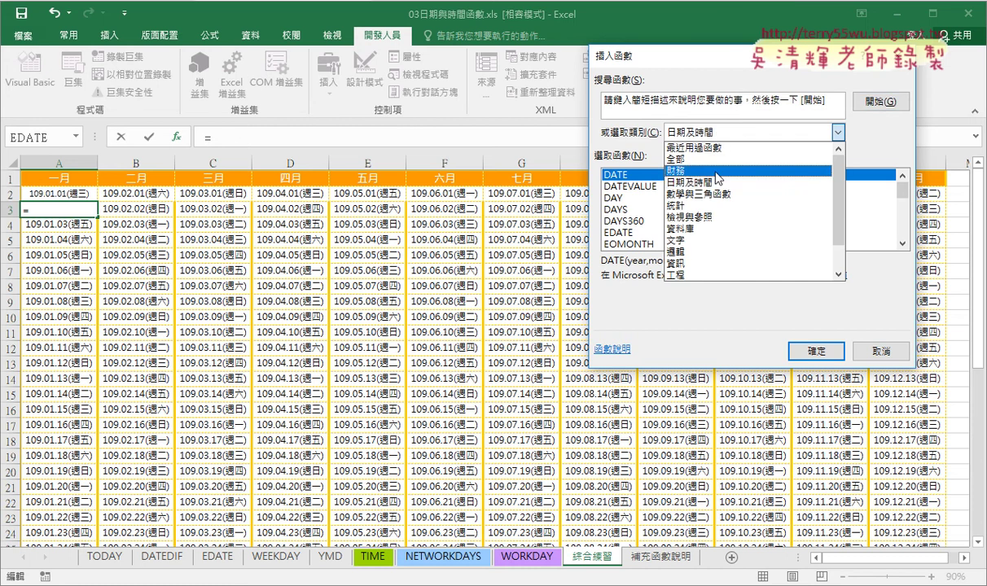
{"action": "left_click", "coordinate": [714, 253]}
{"action": "double_click", "coordinate": [602, 187]}
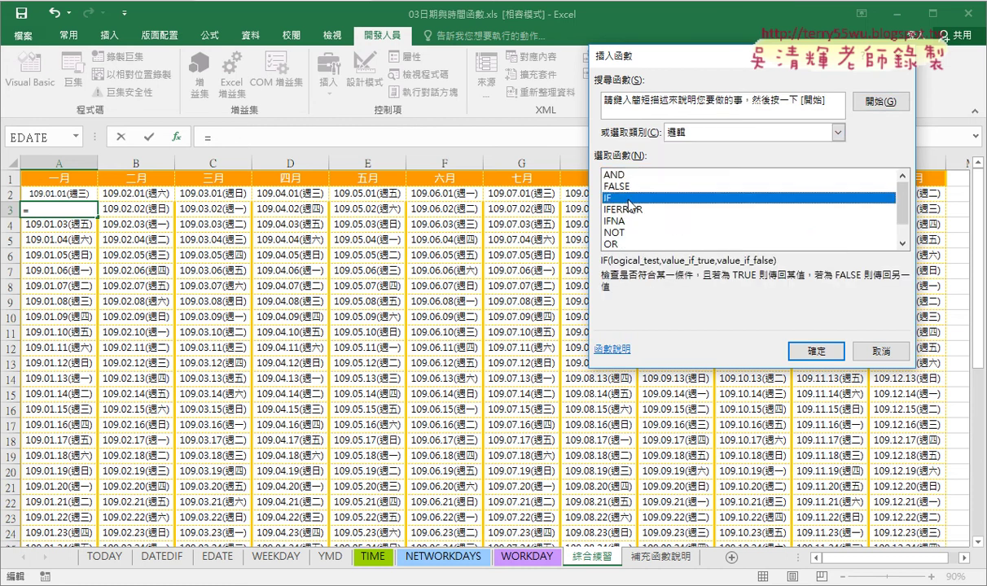
{"action": "left_click_drag", "start_coordinate": [648, 96], "coordinate": [132, 237]}
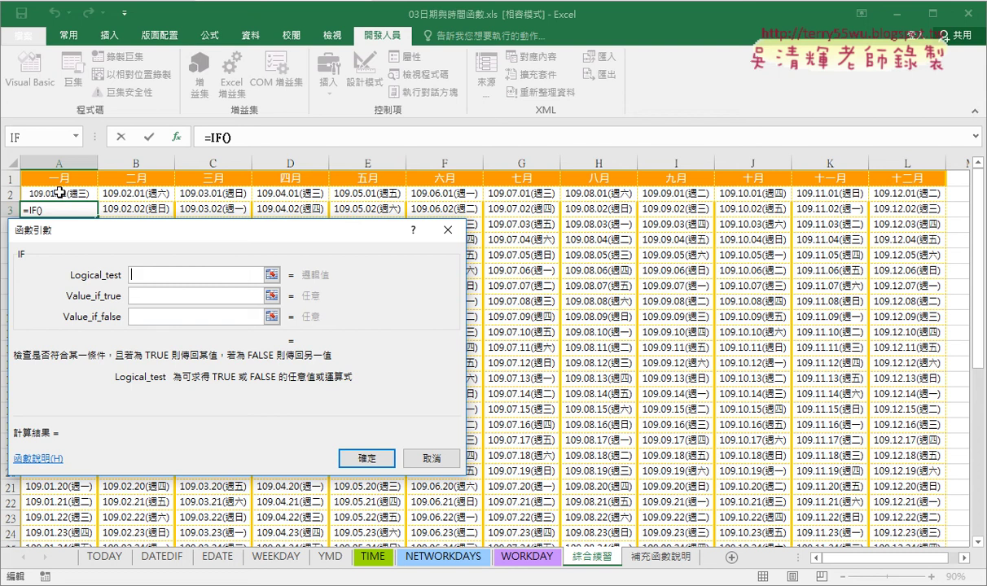
- Enter month(A2)<> in IF's Logical_test argument
{"action": "type", "text": "m"}
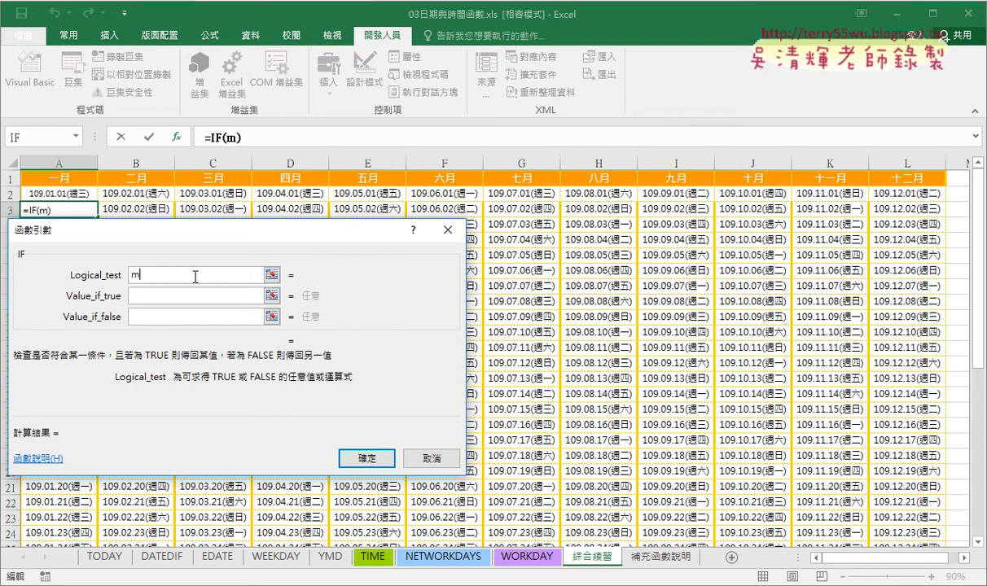
{"action": "type", "text": "ont"}
{"action": "type", "text": "h(A"}
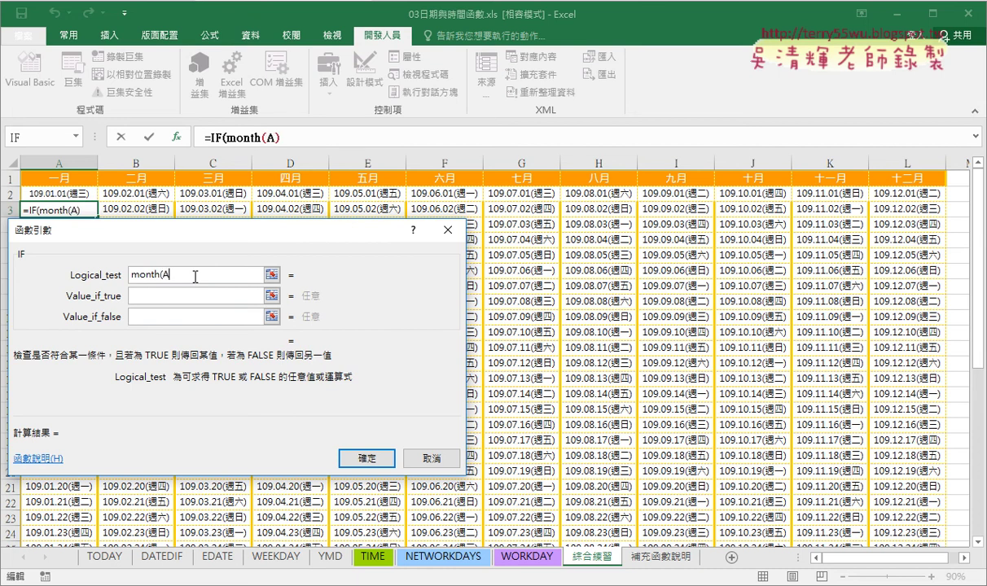
{"action": "type", "text": "2)"}
{"action": "type", "text": "<"}
{"action": "type", "text": ">"}
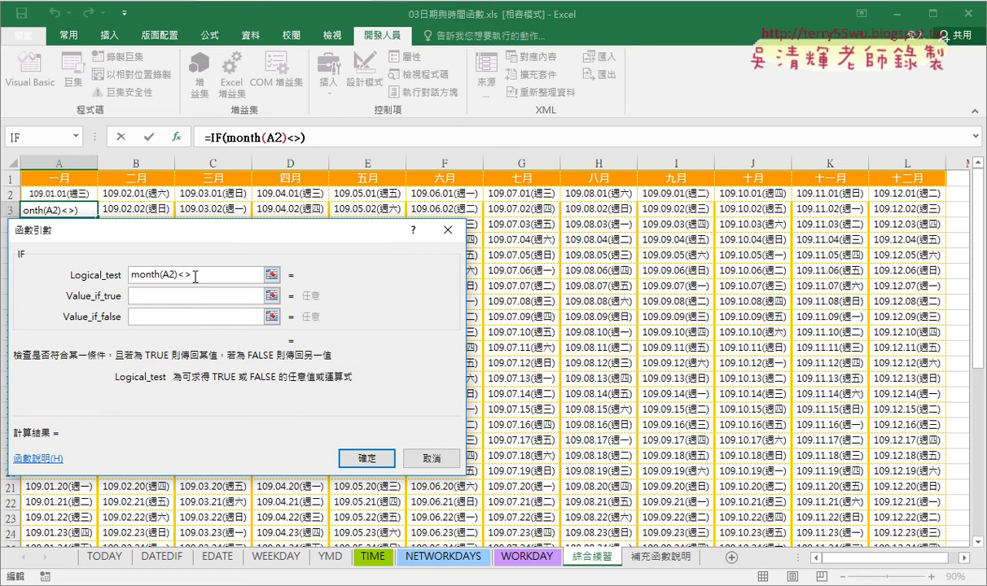
{"action": "key", "text": "BackSpace"}
{"action": "key", "text": "BackSpace"}
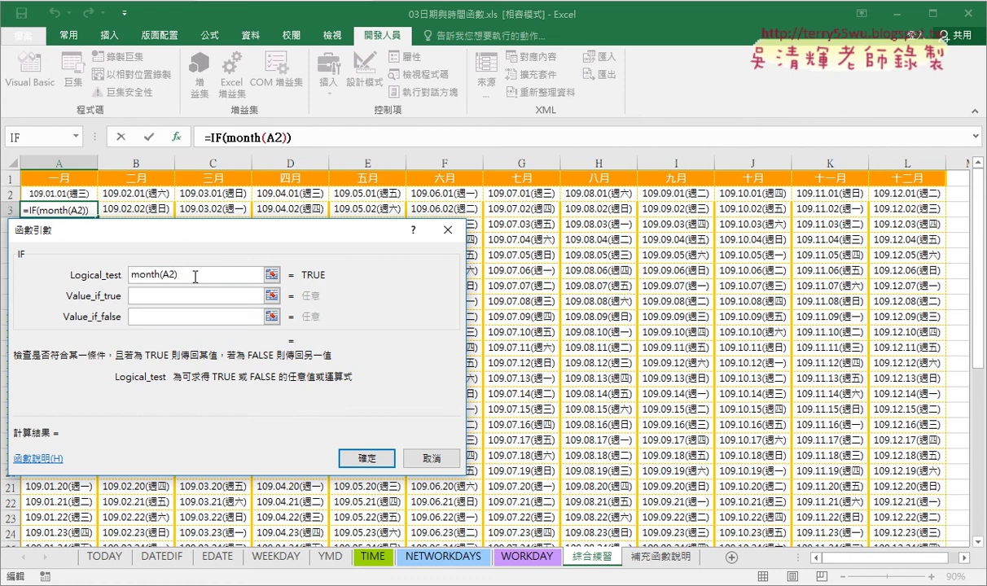
{"action": "type", "text": "="}
{"action": "key", "text": "BackSpace"}
{"action": "type", "text": "<>"}
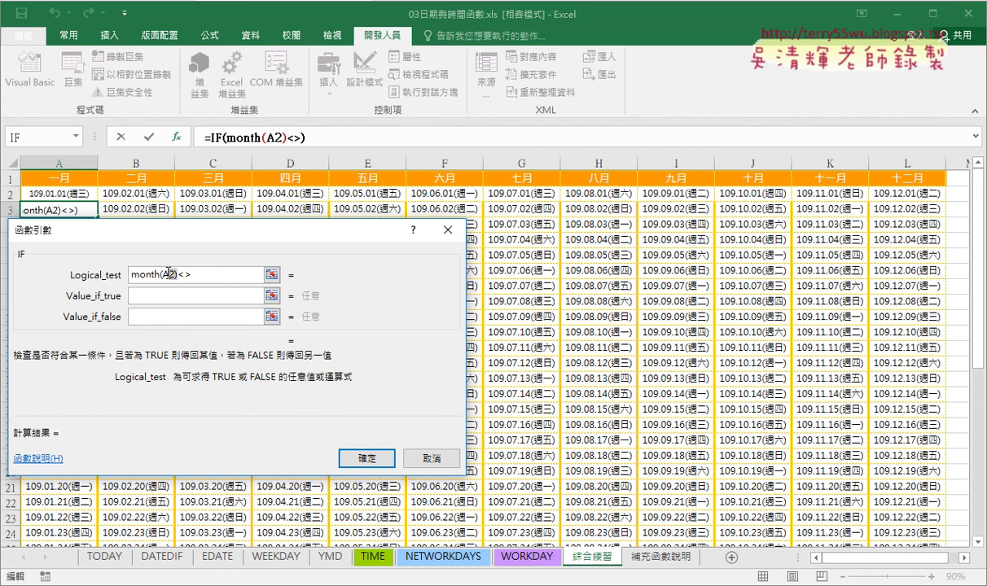
- Copy month(A2) and paste it after <>, making the test month(A2)<>month(A2)
{"action": "mouse_move", "coordinate": [151, 276]}
{"action": "left_mouse_down"}
{"action": "mouse_move", "coordinate": [176, 279]}
{"action": "mouse_move", "coordinate": [98, 269]}
{"action": "left_mouse_up"}
{"action": "right_click", "coordinate": [157, 278]}
{"action": "left_click", "coordinate": [185, 306]}
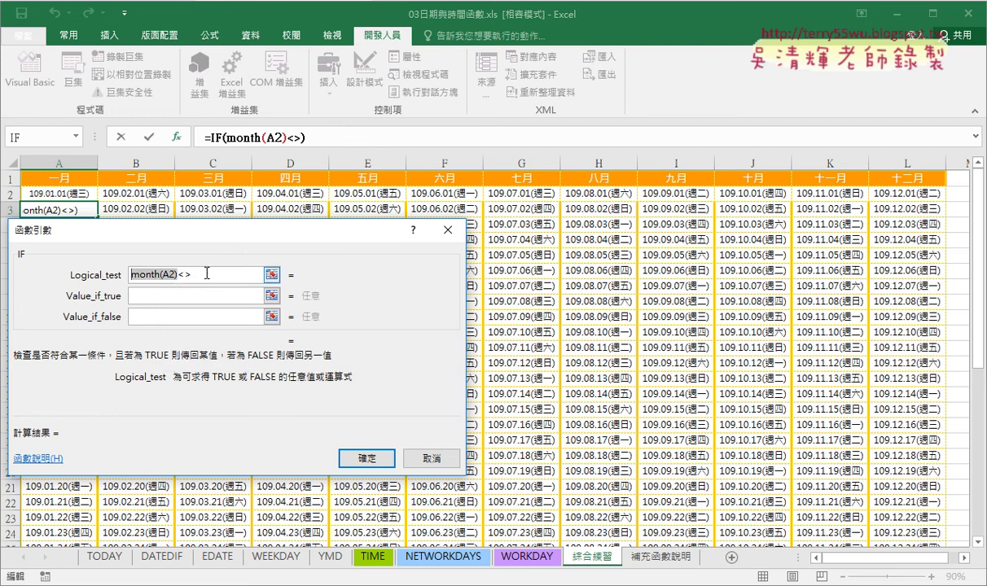
{"action": "left_click", "coordinate": [200, 274]}
{"action": "right_click", "coordinate": [199, 275]}
{"action": "left_click", "coordinate": [227, 322]}
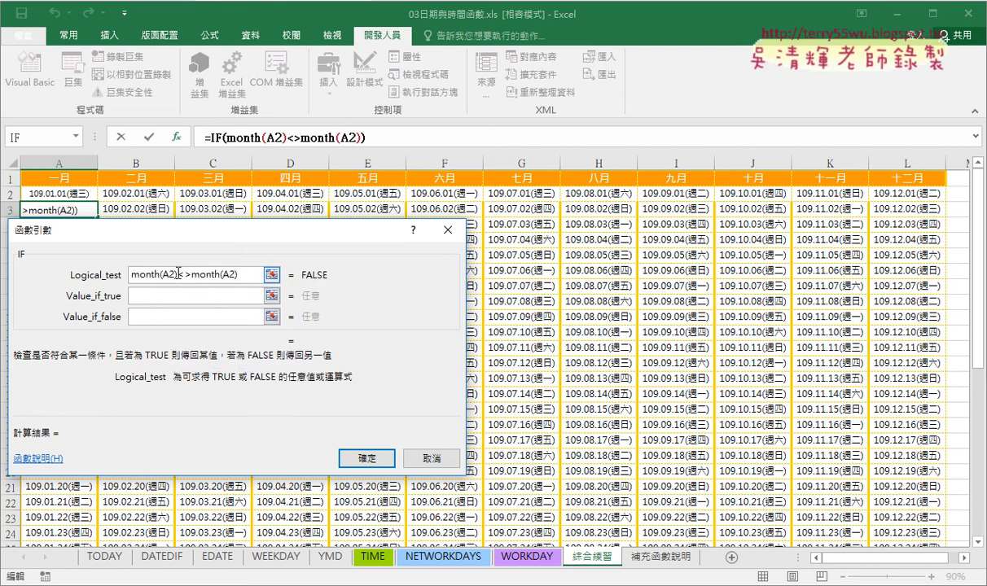
{"action": "left_click_drag", "start_coordinate": [176, 275], "coordinate": [161, 276]}
- Set Value_if_true to "" and Value_if_false to A2+1, committing A3 to show 109.01.02(週四)
{"action": "left_click", "coordinate": [178, 276]}
{"action": "left_click_drag", "start_coordinate": [178, 275], "coordinate": [131, 274]}
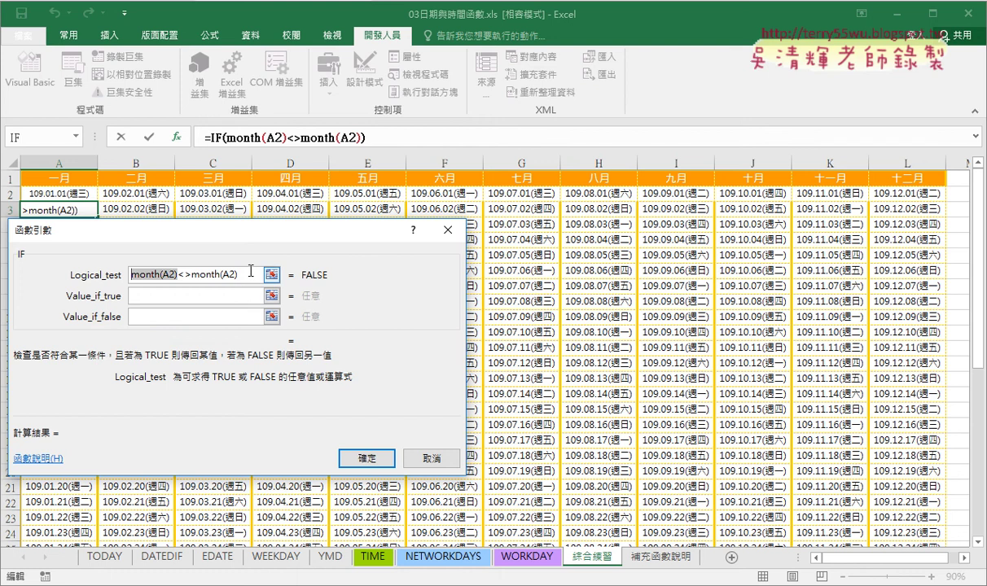
{"action": "left_click_drag", "start_coordinate": [238, 274], "coordinate": [196, 280]}
{"action": "key", "text": "Tab"}
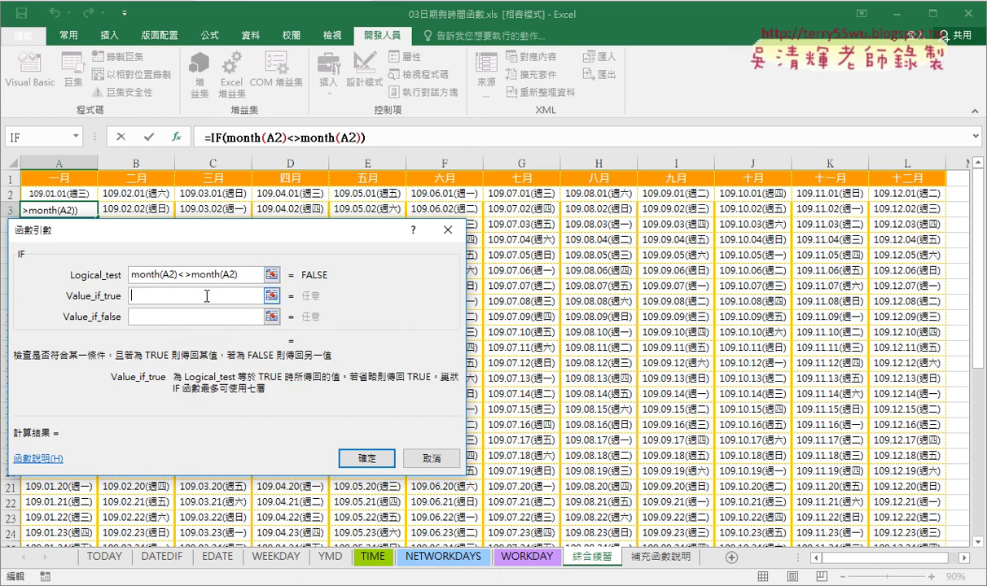
{"action": "type", "text": "\"\""}
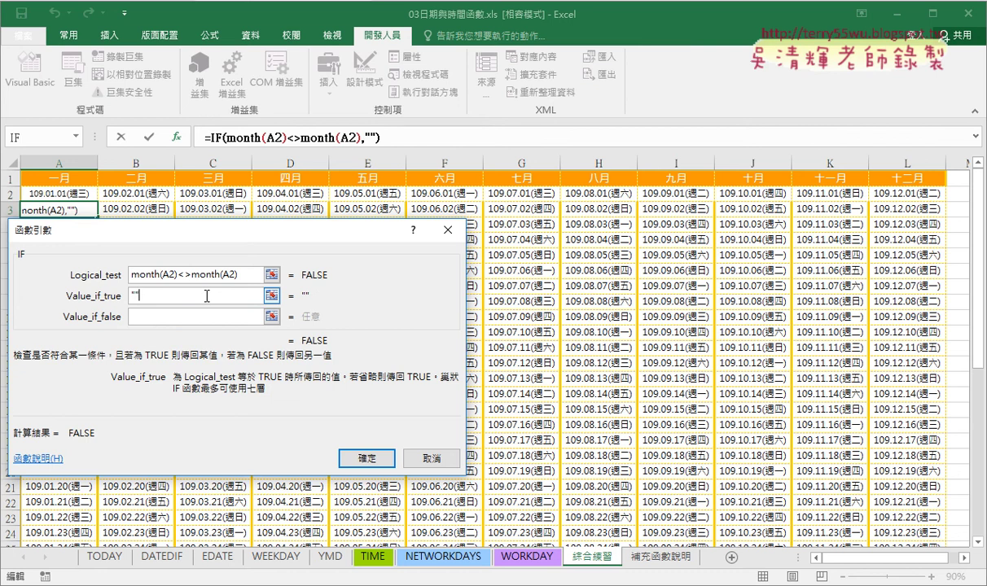
{"action": "left_click", "coordinate": [209, 314]}
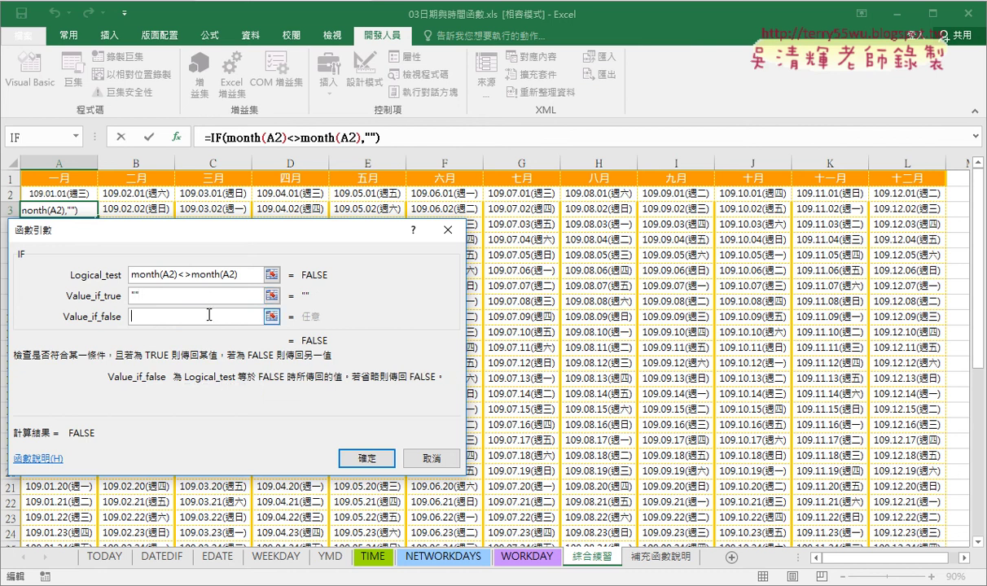
{"action": "type", "text": "A2+1"}
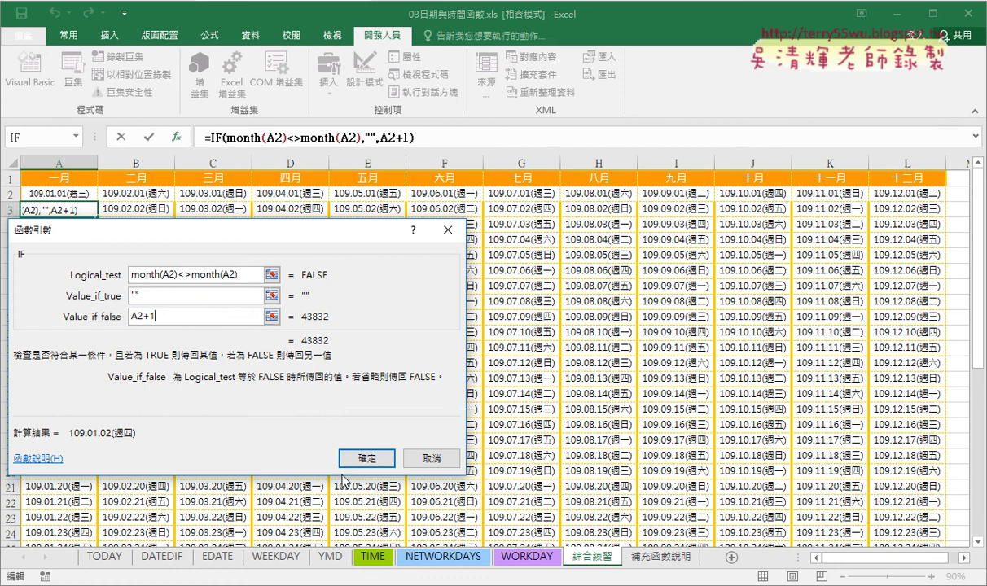
{"action": "left_click", "coordinate": [365, 460]}
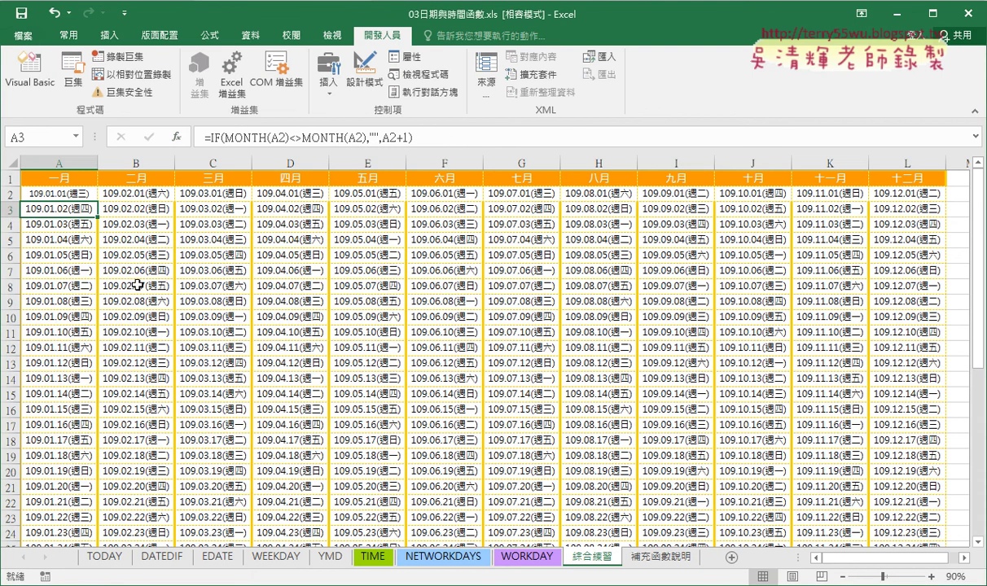
- Fill A3's IF formula down through A32 and across into column B
{"action": "left_click", "coordinate": [63, 193]}
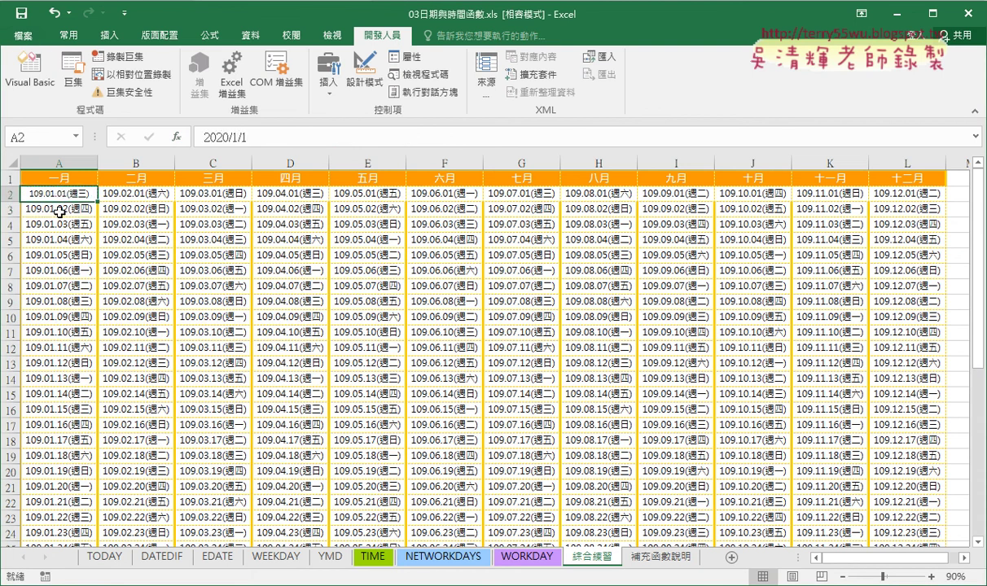
{"action": "left_click", "coordinate": [59, 210]}
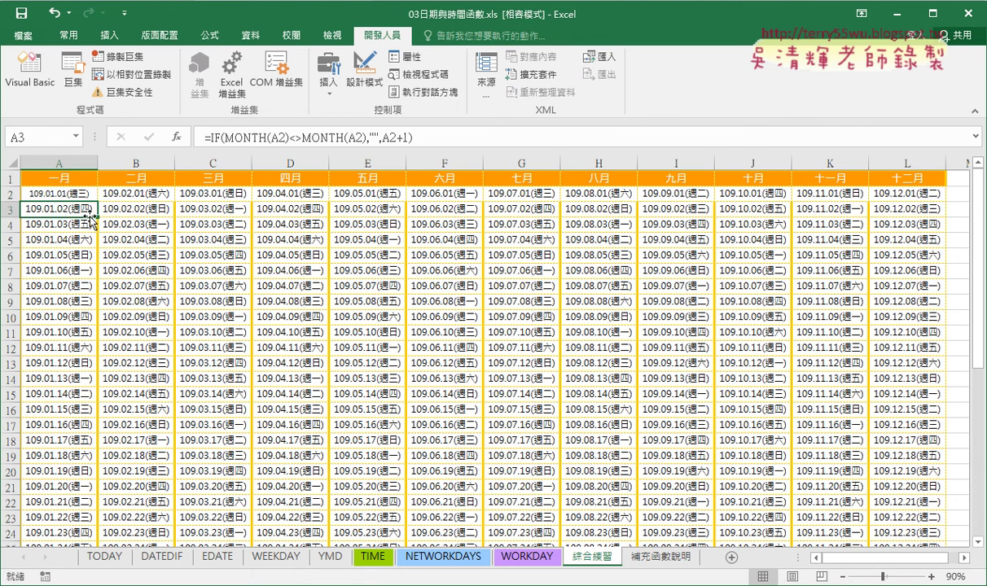
{"action": "mouse_move", "coordinate": [97, 217]}
{"action": "left_mouse_down"}
{"action": "mouse_move", "coordinate": [91, 540]}
{"action": "mouse_move", "coordinate": [466, 544]}
{"action": "left_mouse_up"}
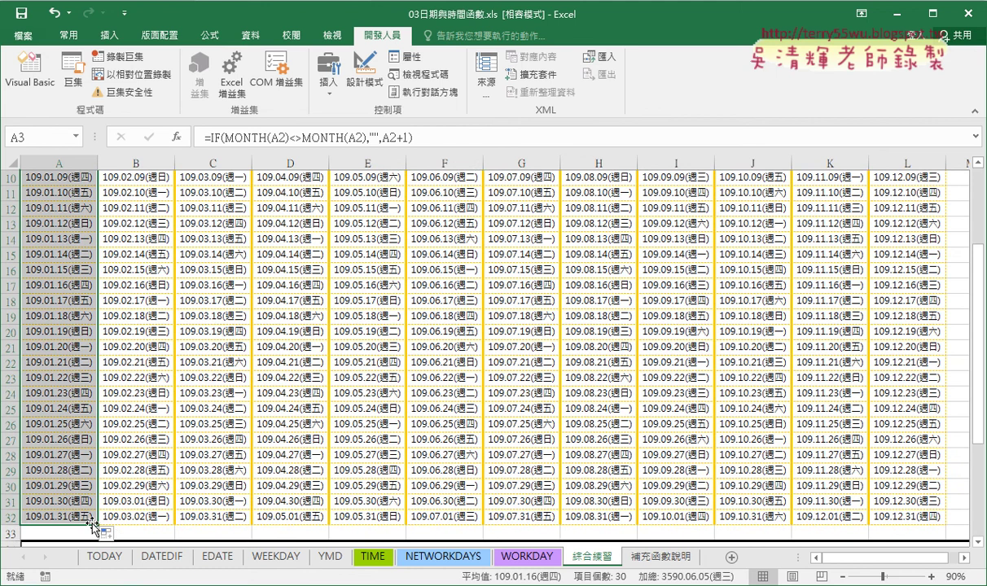
{"action": "left_click_drag", "start_coordinate": [98, 526], "coordinate": [166, 527]}
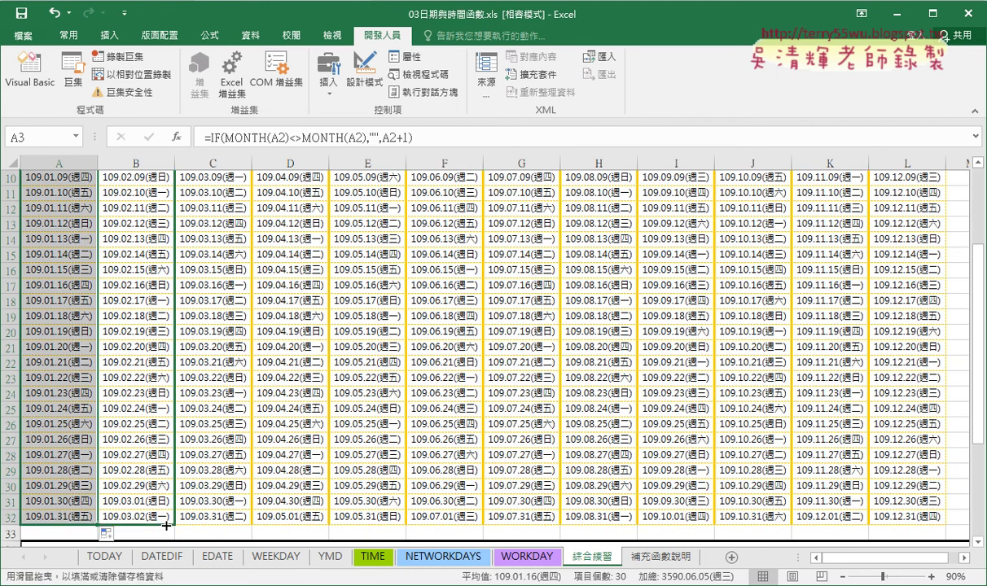
{"action": "left_click_drag", "start_coordinate": [166, 526], "coordinate": [167, 528]}
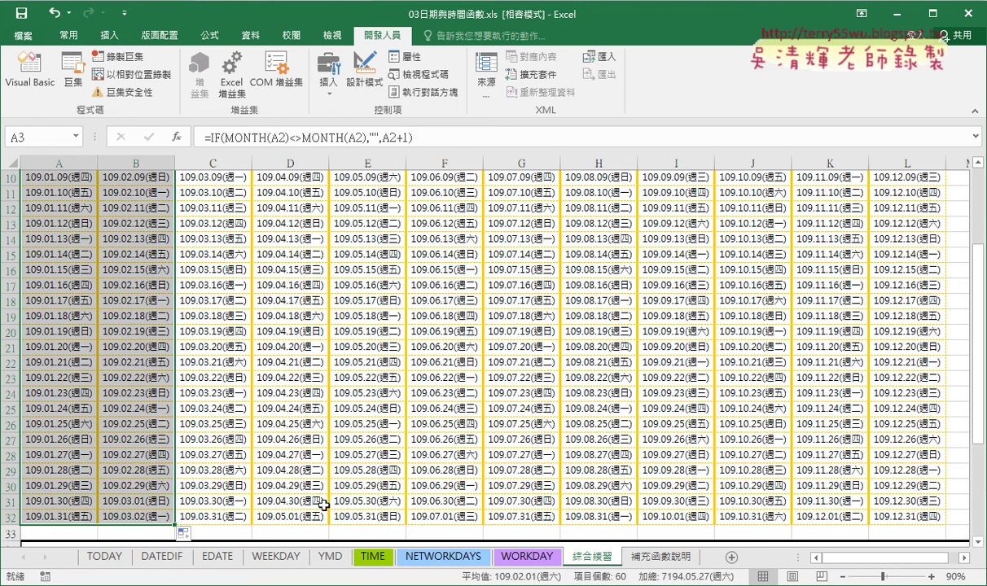
{"action": "scroll", "coordinate": [323, 505], "scroll_direction": "up", "scroll_amount": 3}
- Change A3's test to MONTH(A2)<>MONTH(A2+1) and fill the formula down column A to row 31
{"action": "left_click", "coordinate": [70, 211]}
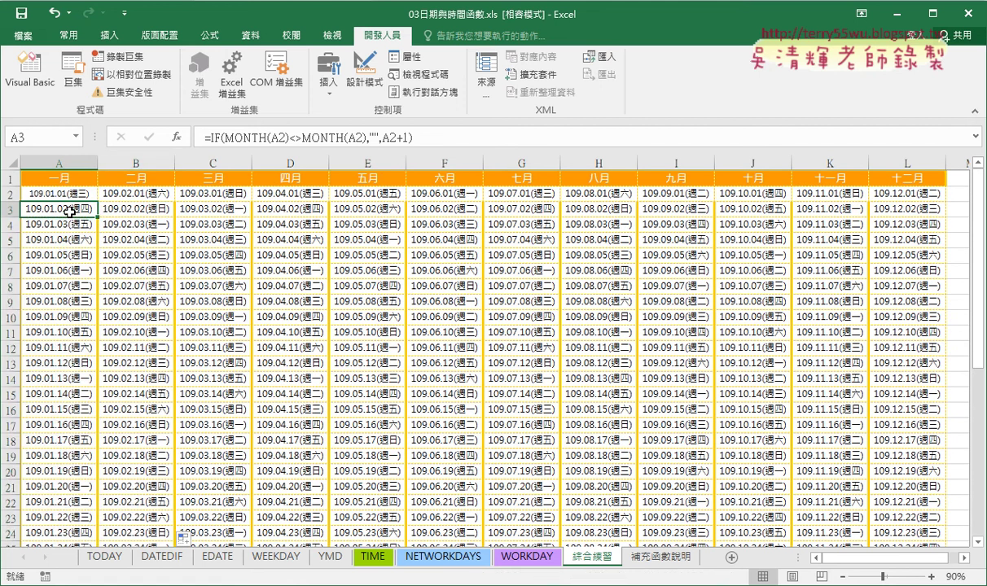
{"action": "left_click", "coordinate": [204, 137]}
{"action": "key", "text": "shift+F3"}
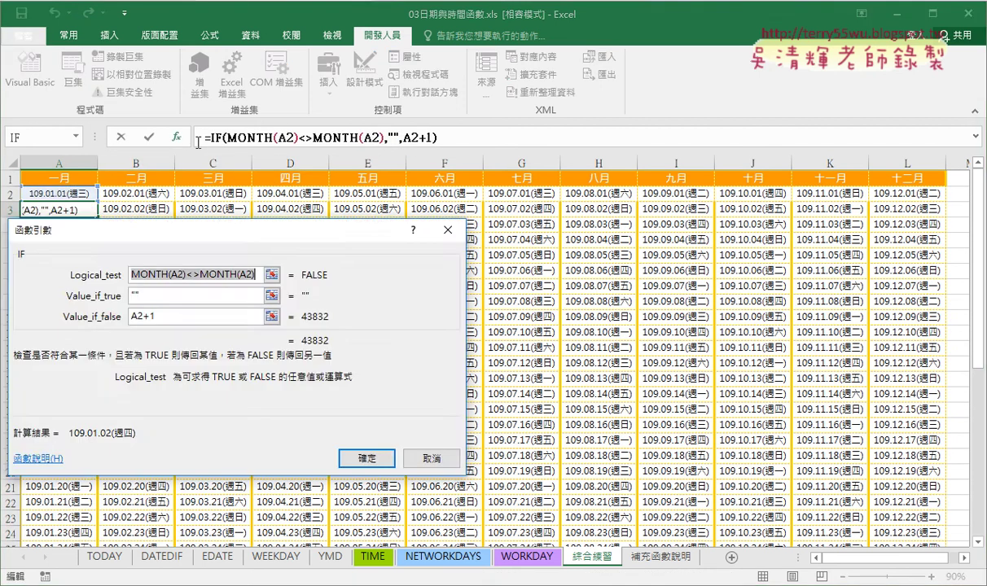
{"action": "left_click_drag", "start_coordinate": [235, 234], "coordinate": [437, 237]}
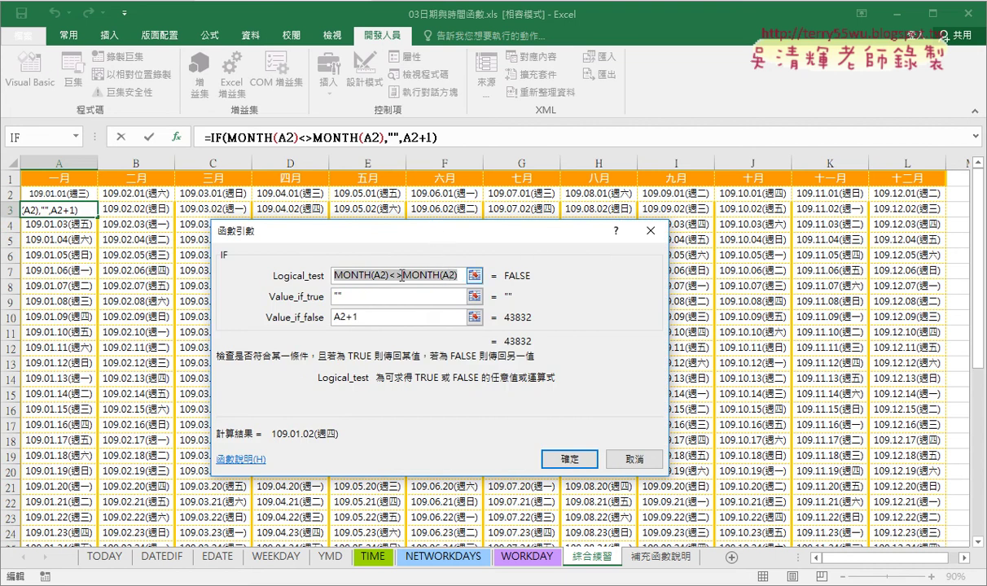
{"action": "left_click", "coordinate": [401, 277]}
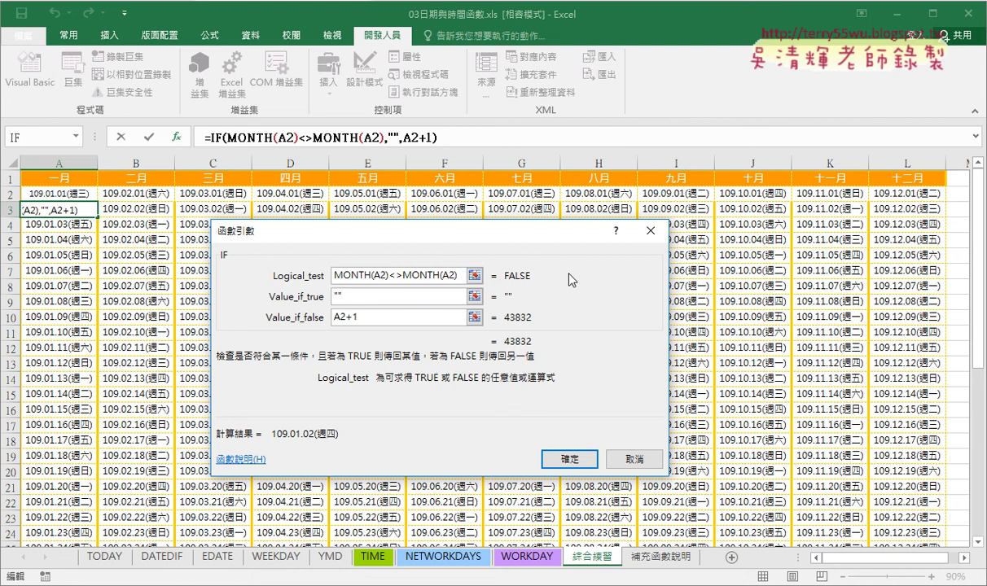
{"action": "type", "text": "+1"}
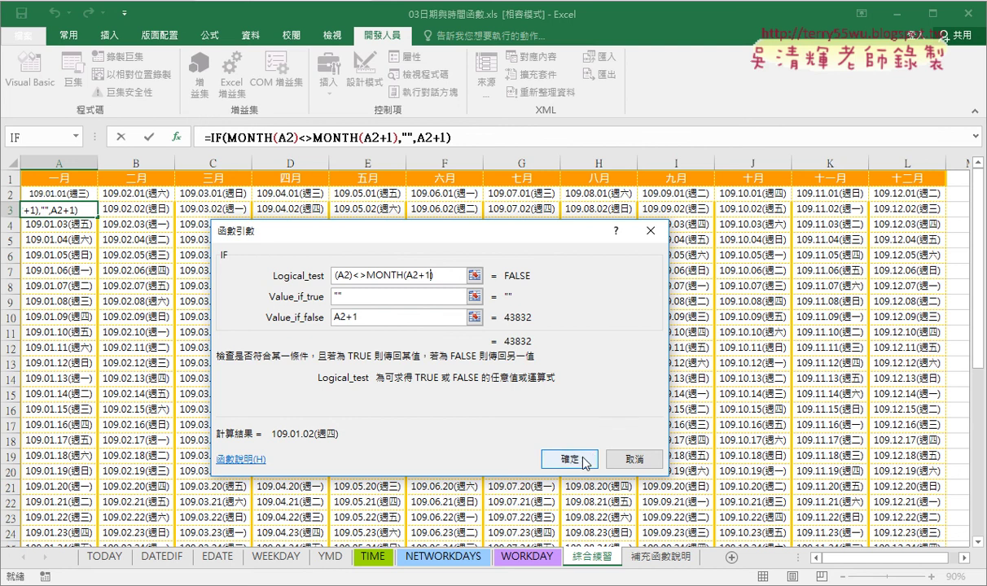
{"action": "left_click", "coordinate": [570, 458]}
{"action": "mouse_move", "coordinate": [97, 216]}
{"action": "left_mouse_down"}
{"action": "mouse_move", "coordinate": [90, 538]}
{"action": "mouse_move", "coordinate": [92, 521]}
{"action": "mouse_move", "coordinate": [167, 520]}
{"action": "mouse_move", "coordinate": [140, 486]}
{"action": "left_mouse_up"}
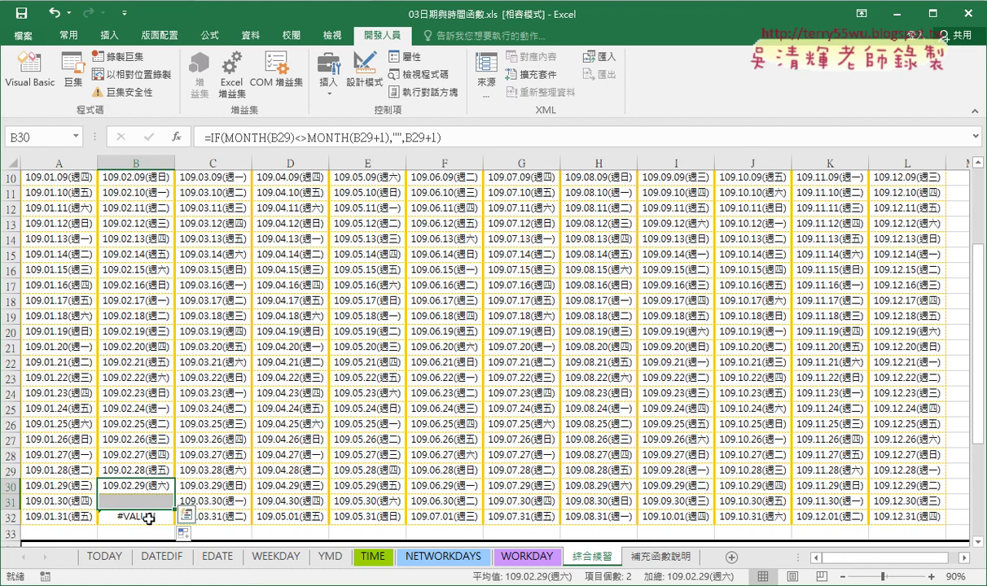
{"action": "left_click", "coordinate": [169, 519]}
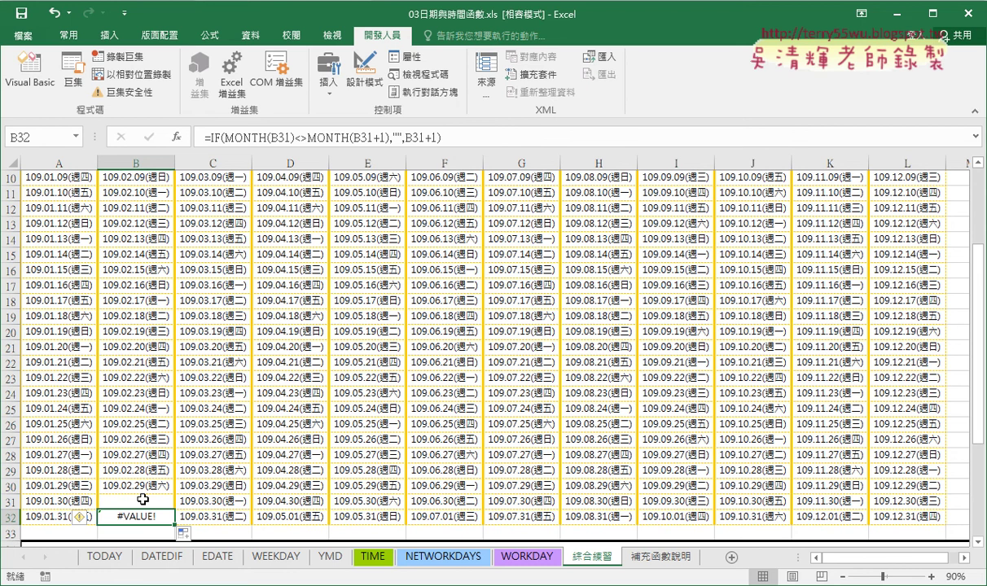
{"action": "scroll", "coordinate": [143, 499], "scroll_direction": "up", "scroll_amount": 3}
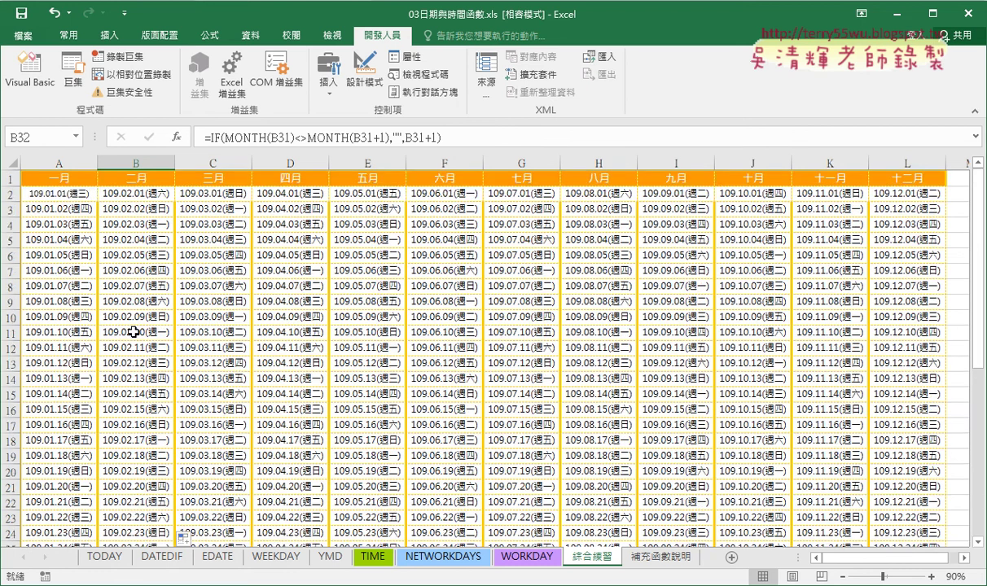
- Copy A3's IF formula text and start a new IFERROR function in A3
{"action": "left_click", "coordinate": [49, 209]}
{"action": "left_click_drag", "start_coordinate": [209, 139], "coordinate": [498, 132]}
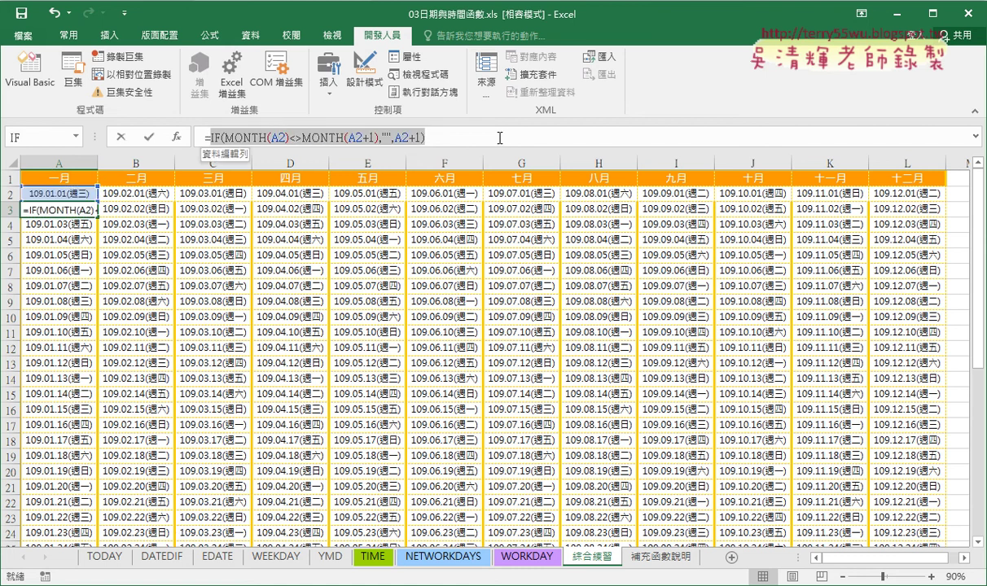
{"action": "right_click", "coordinate": [376, 141]}
{"action": "key", "text": "Escape"}
{"action": "type", "text": "="}
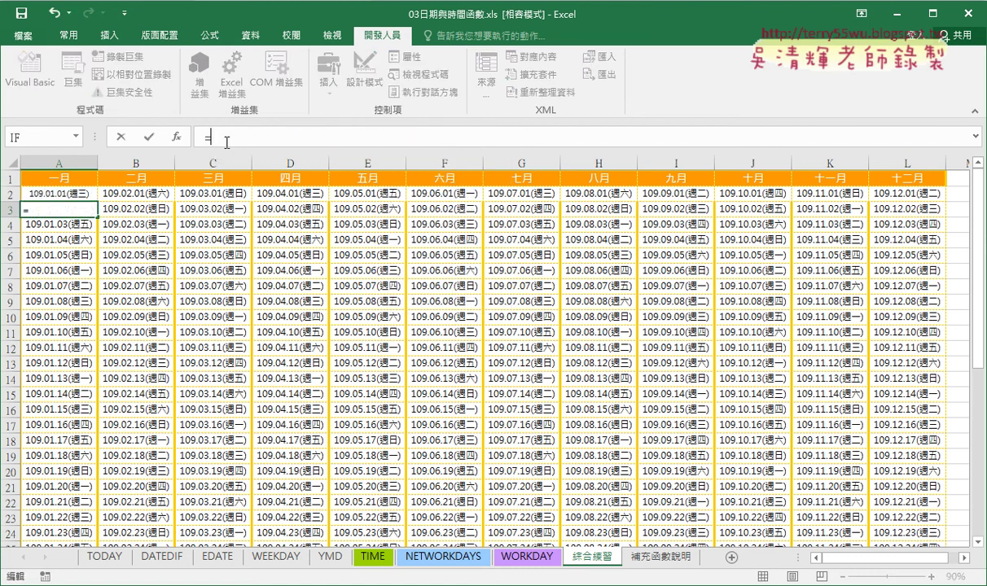
{"action": "left_click", "coordinate": [176, 137]}
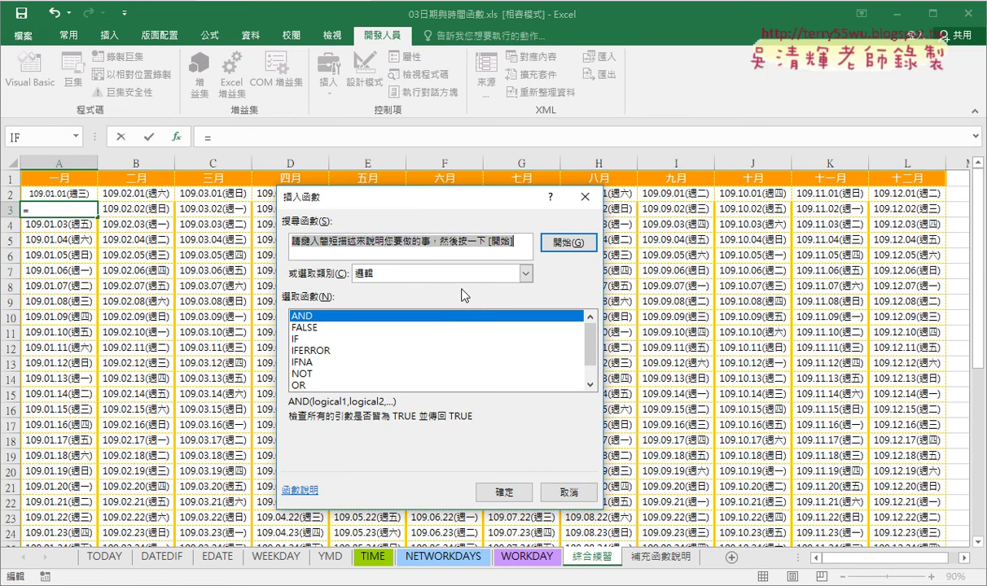
{"action": "left_click", "coordinate": [335, 355]}
{"action": "double_click", "coordinate": [336, 359]}
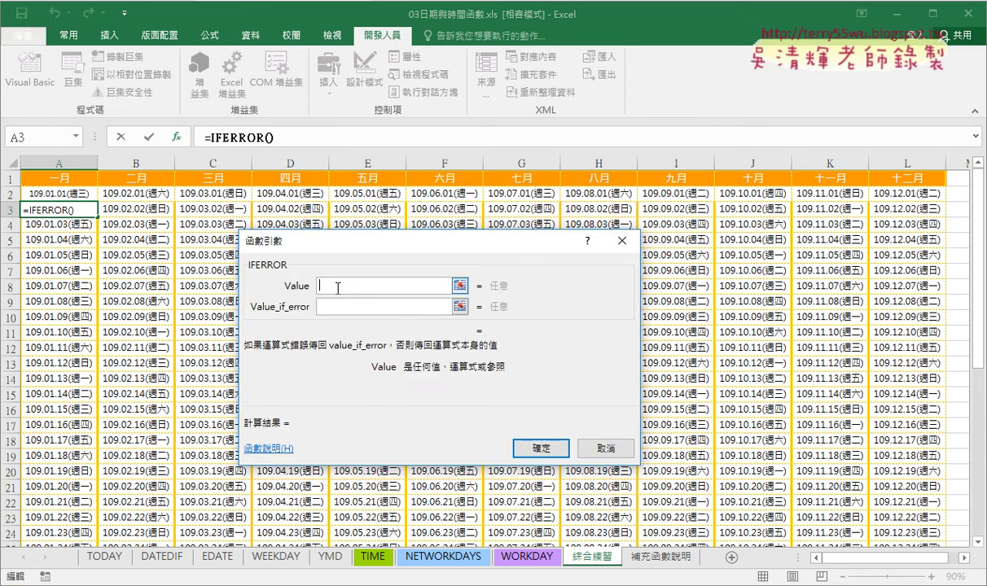
- Paste the IF formula as IFERROR's Value and enter "" for Value_if_error
{"action": "right_click", "coordinate": [337, 289]}
{"action": "left_click", "coordinate": [376, 337]}
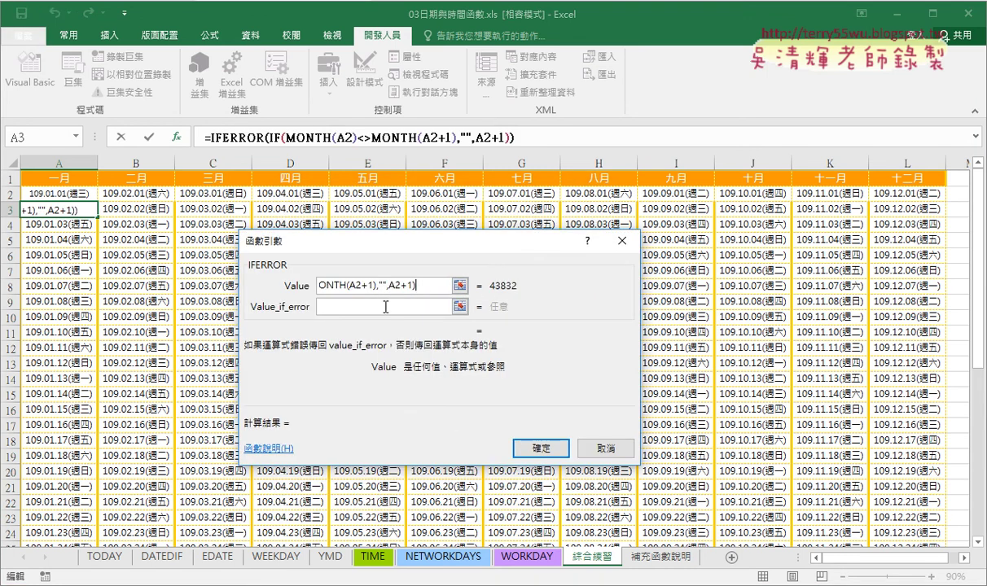
{"action": "left_click_drag", "start_coordinate": [446, 286], "coordinate": [331, 281]}
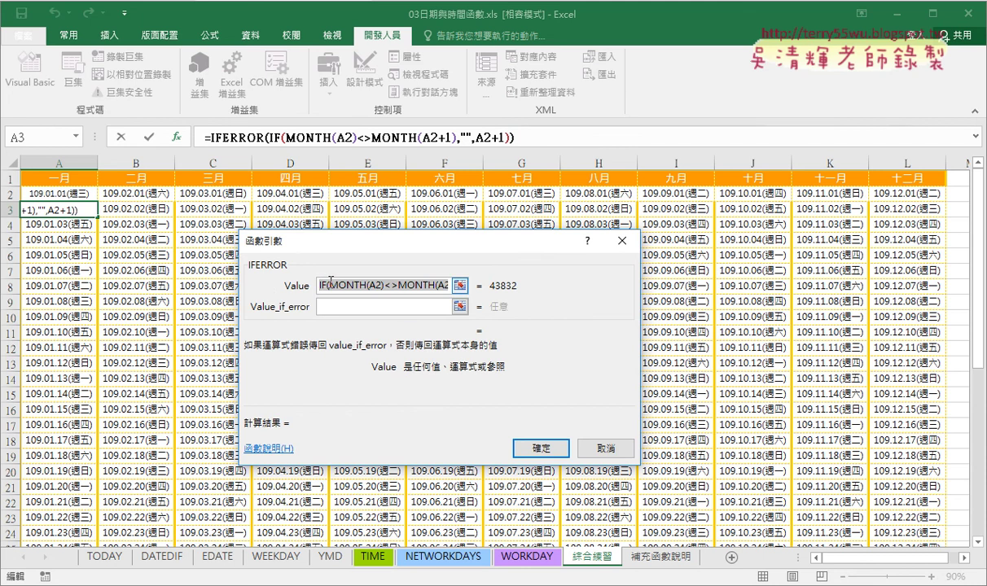
{"action": "left_click", "coordinate": [356, 308]}
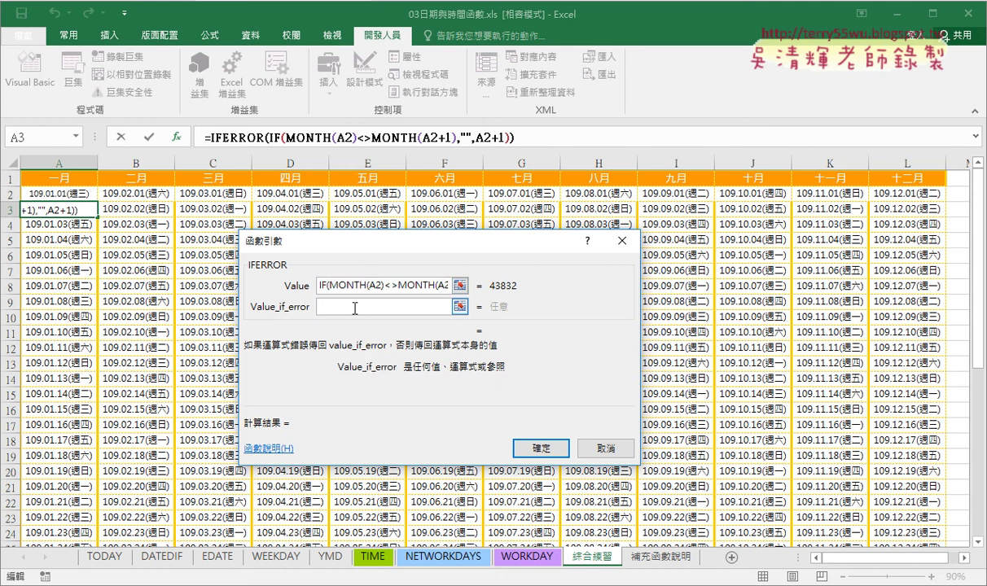
{"action": "type", "text": "\"\""}
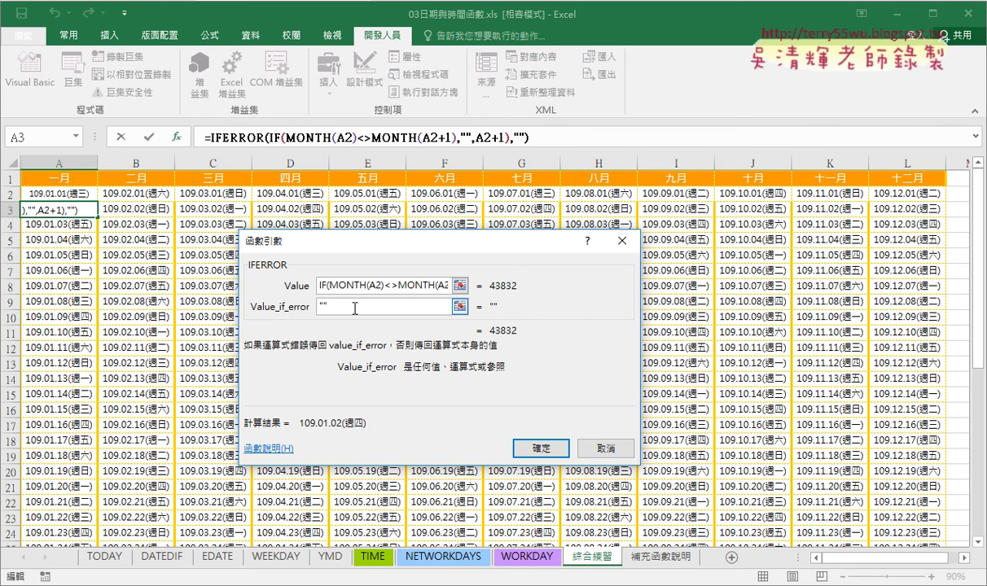
- Commit the IFERROR formula in A3 and fill it across A3:L32, then check A2
{"action": "left_click", "coordinate": [528, 448]}
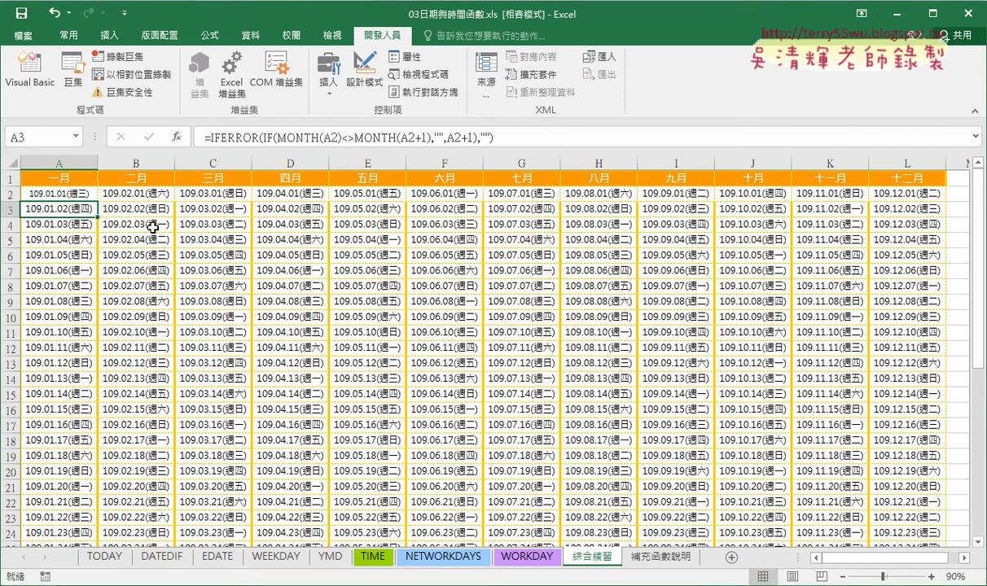
{"action": "mouse_move", "coordinate": [96, 215]}
{"action": "left_mouse_down"}
{"action": "mouse_move", "coordinate": [86, 543]}
{"action": "mouse_move", "coordinate": [98, 493]}
{"action": "mouse_move", "coordinate": [968, 497]}
{"action": "left_mouse_up"}
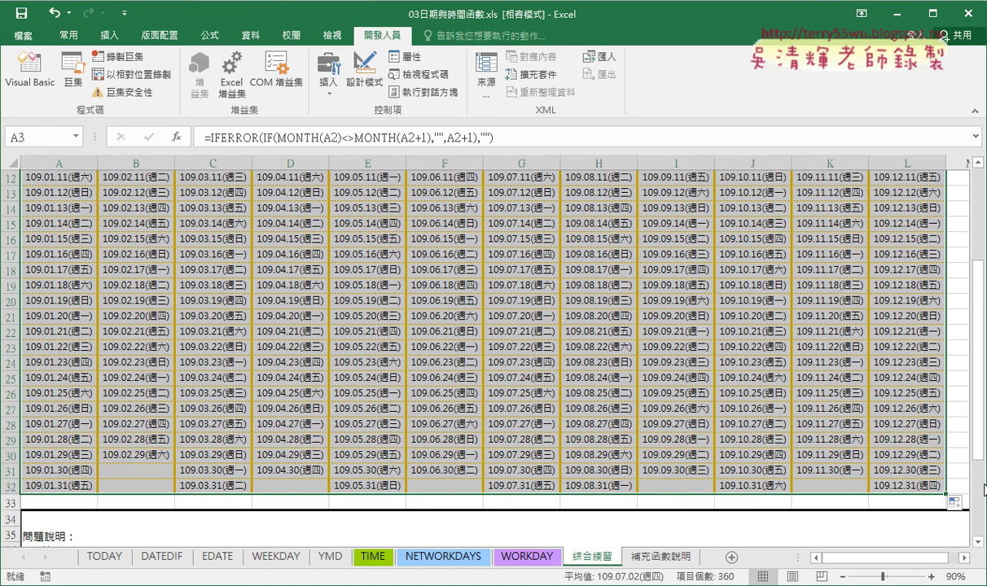
{"action": "scroll", "coordinate": [896, 456], "scroll_direction": "up", "scroll_amount": 4}
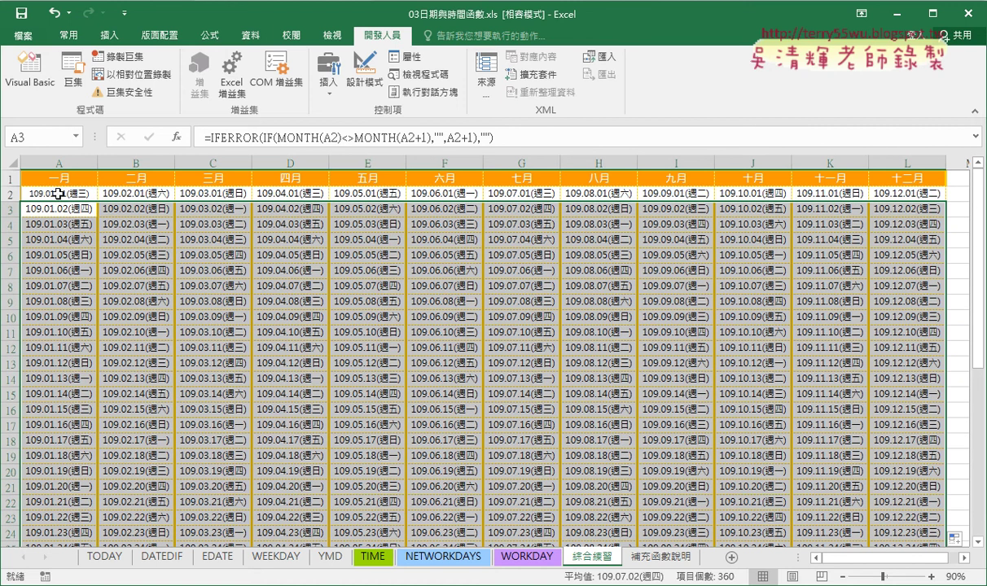
{"action": "left_click", "coordinate": [59, 194]}
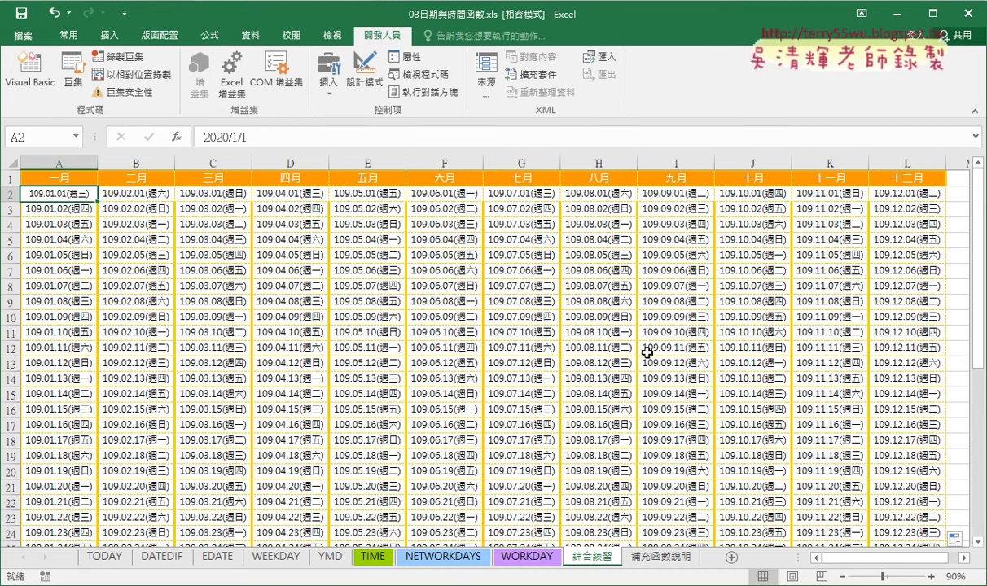
- Give the Saturday cell A5 olive text and a light background fill
{"action": "left_click", "coordinate": [73, 239]}
{"action": "left_click", "coordinate": [74, 256]}
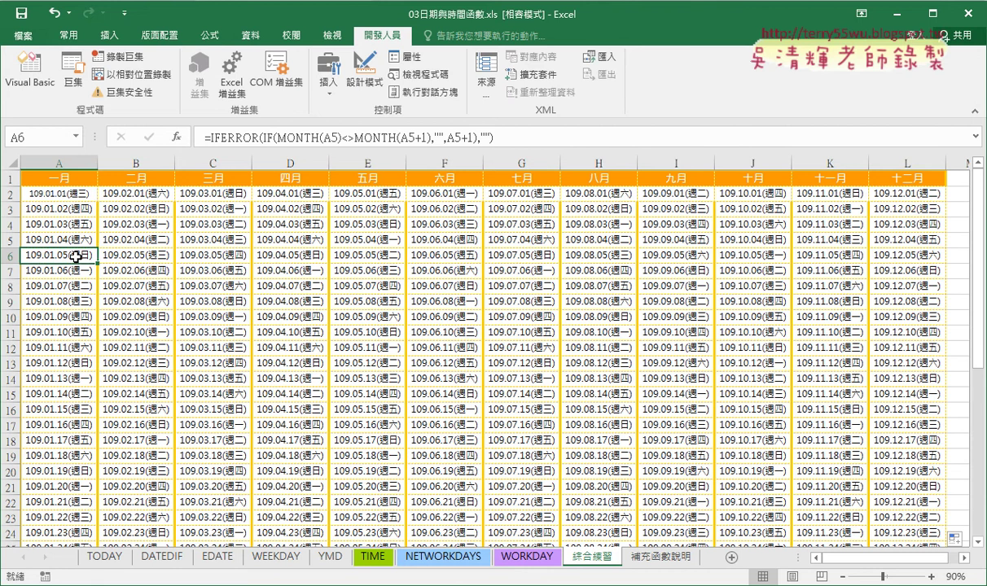
{"action": "left_click", "coordinate": [72, 238]}
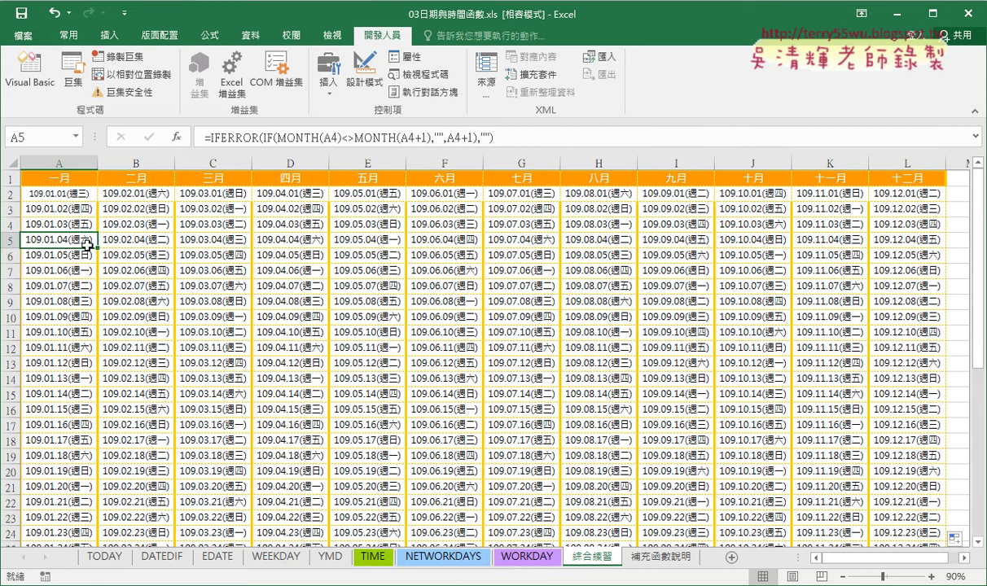
{"action": "left_click", "coordinate": [68, 35]}
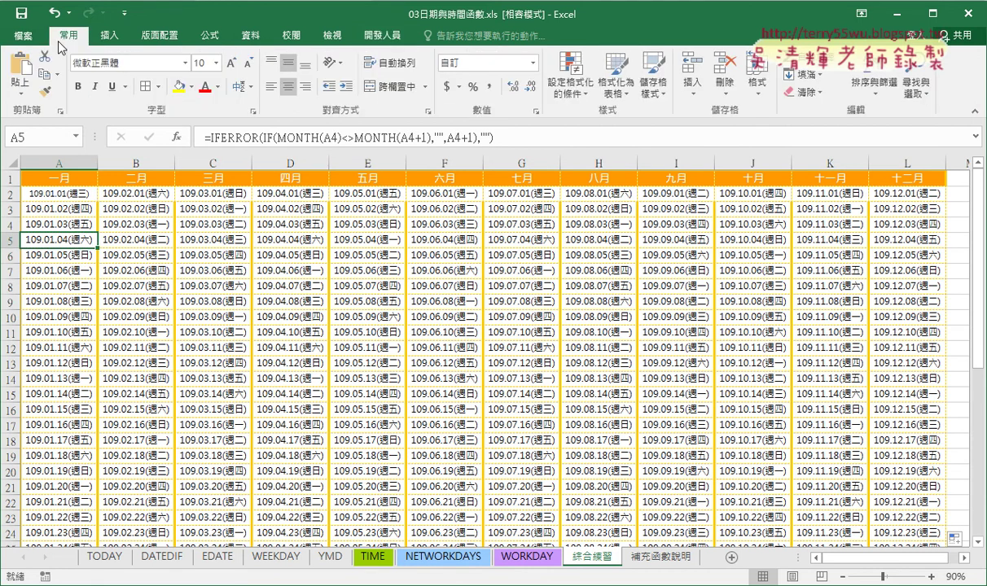
{"action": "left_click", "coordinate": [217, 88]}
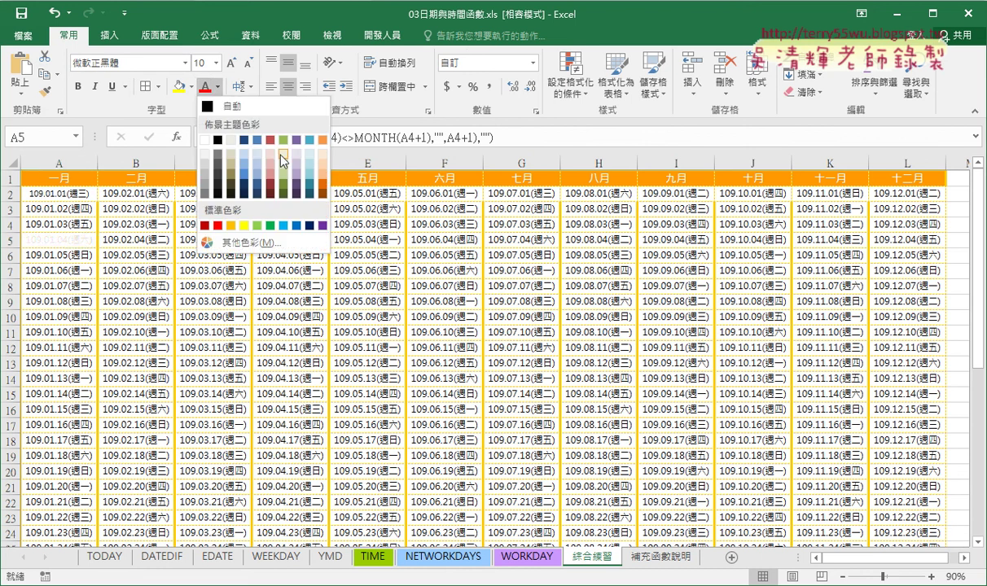
{"action": "left_click", "coordinate": [286, 197]}
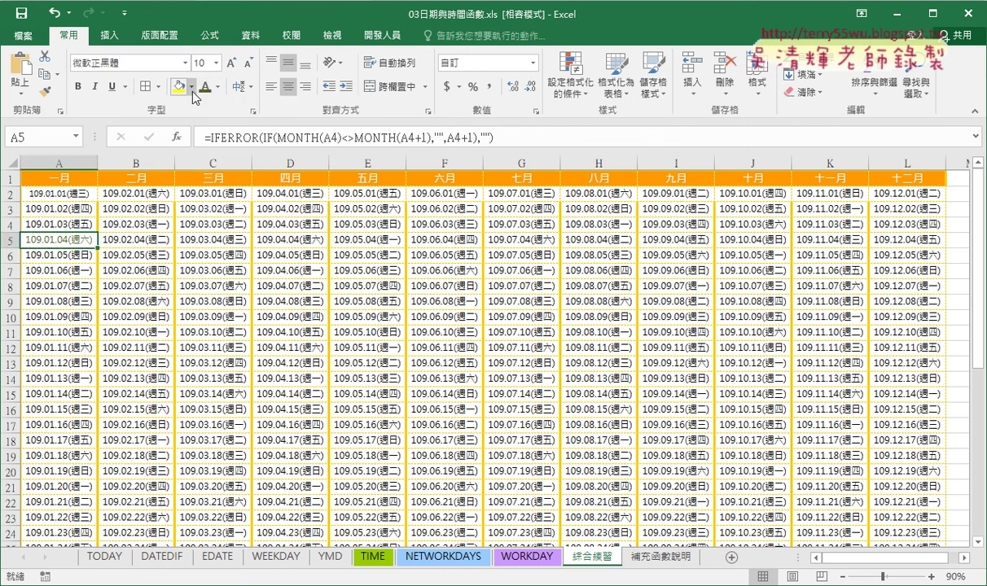
{"action": "left_click", "coordinate": [191, 87]}
{"action": "left_click", "coordinate": [257, 139]}
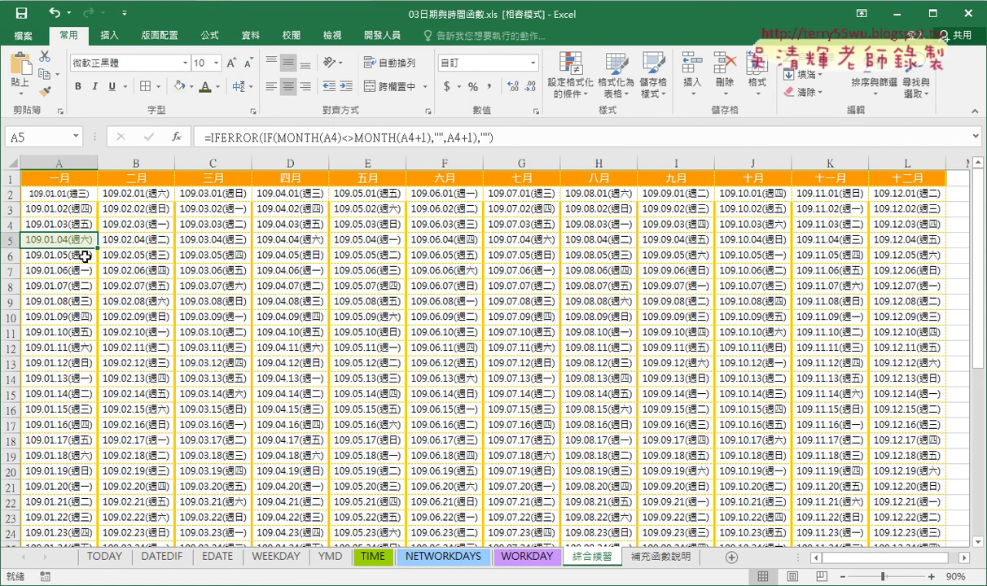
- Give the Sunday date 109.01.05(週日) in A6 red text on a yellow fill
{"action": "left_click", "coordinate": [81, 255]}
{"action": "left_click", "coordinate": [216, 86]}
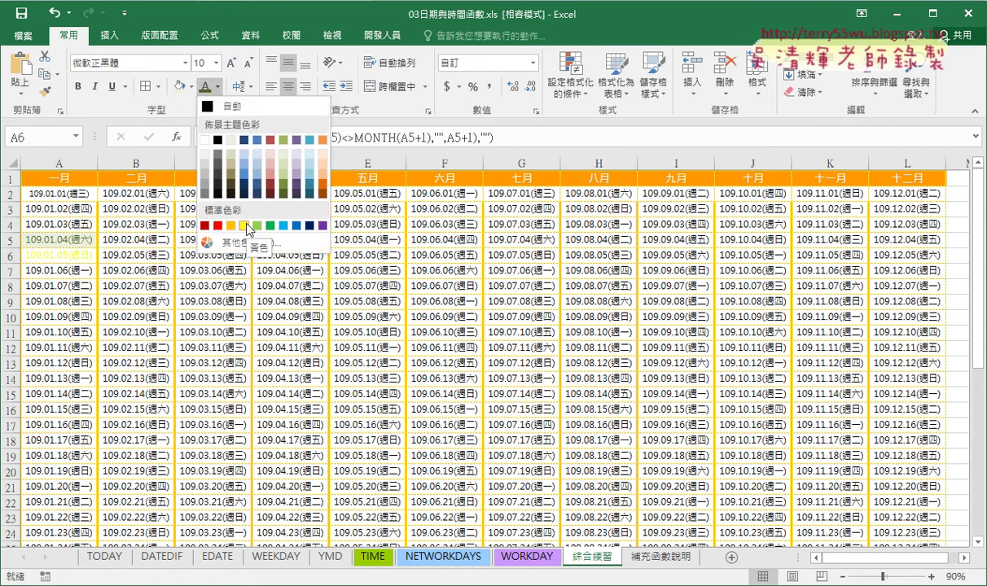
{"action": "left_click", "coordinate": [217, 225]}
{"action": "left_click", "coordinate": [191, 87]}
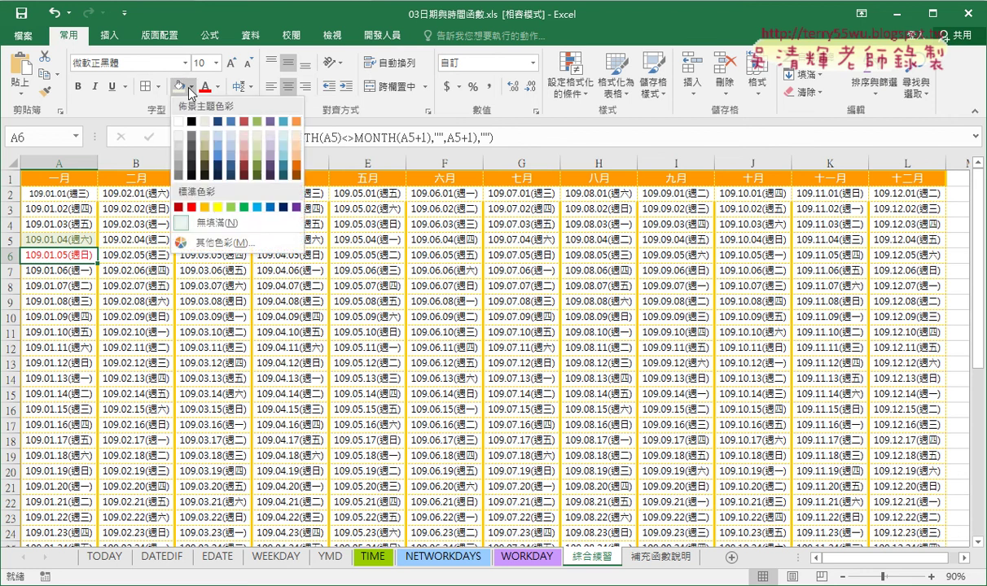
{"action": "left_click", "coordinate": [216, 208]}
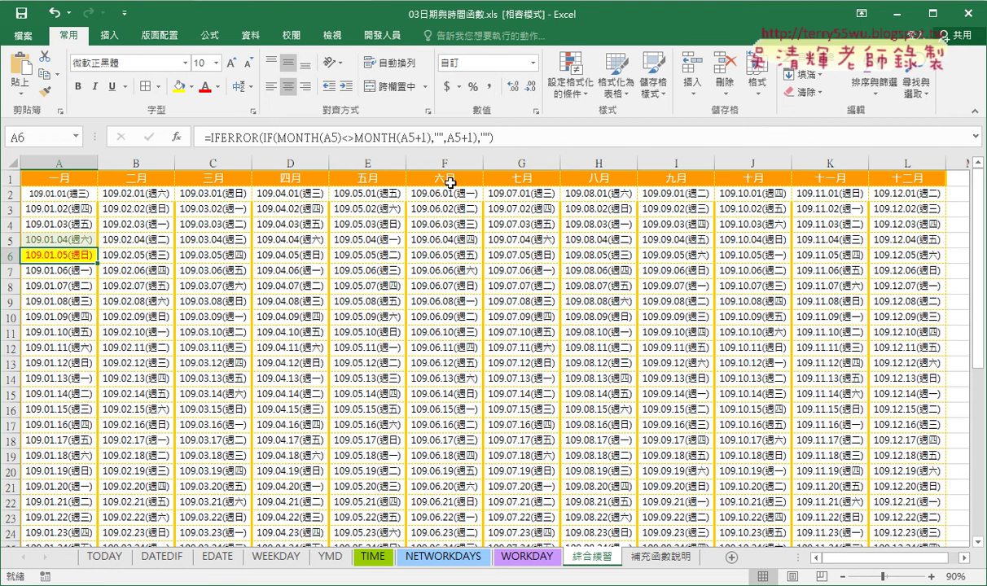
{"action": "left_click", "coordinate": [567, 86]}
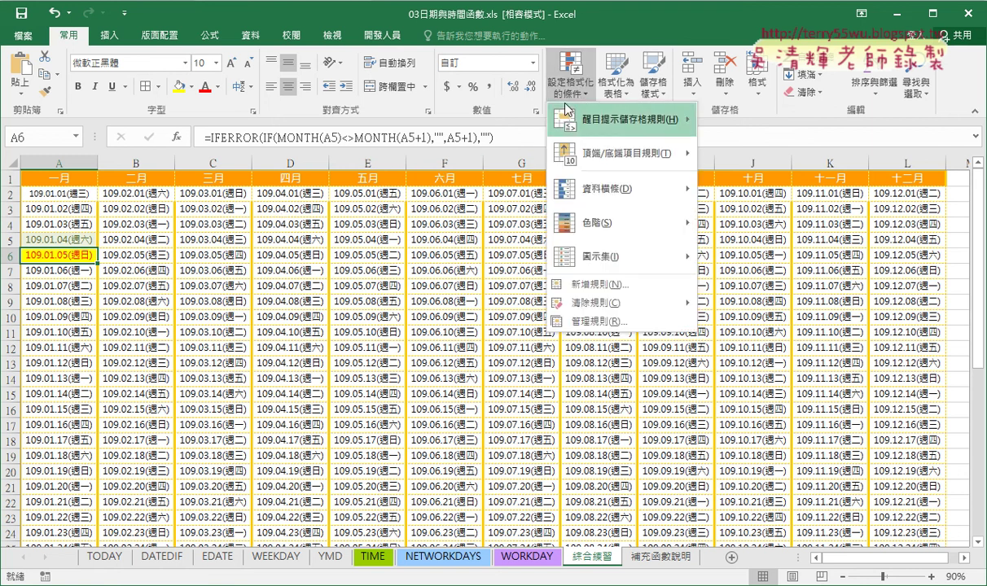
- Create a new formatting rule with type 'Use a formula to determine which cells to format'
{"action": "left_click", "coordinate": [600, 286]}
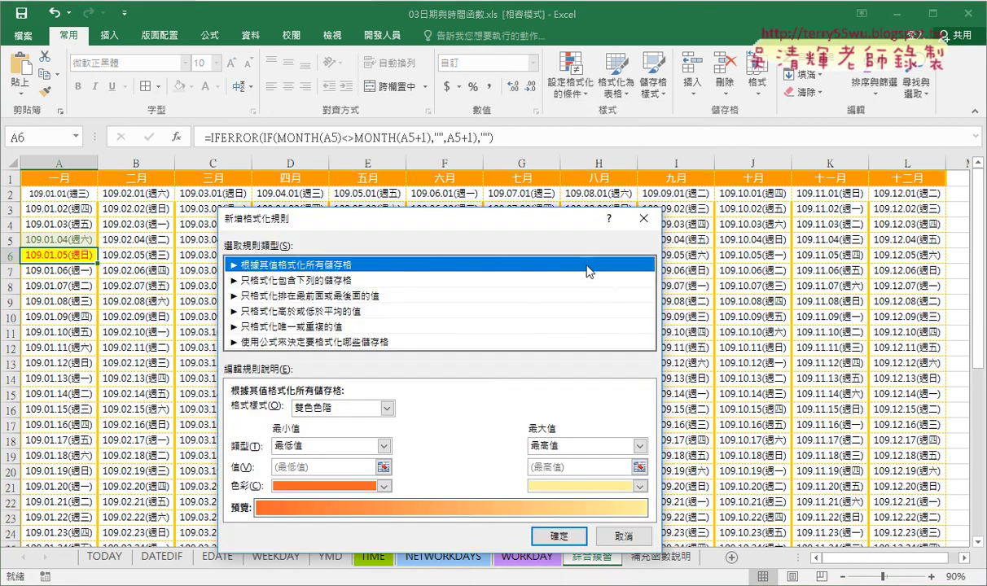
{"action": "left_click_drag", "start_coordinate": [454, 93], "coordinate": [615, 81]}
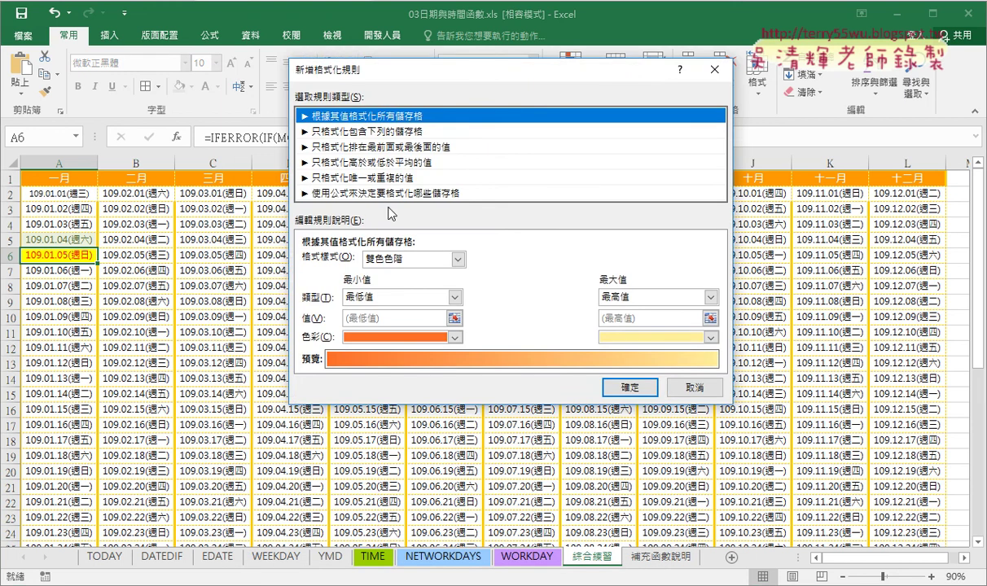
{"action": "left_click", "coordinate": [362, 132]}
{"action": "left_click", "coordinate": [359, 146]}
{"action": "left_click", "coordinate": [359, 162]}
{"action": "left_click", "coordinate": [361, 177]}
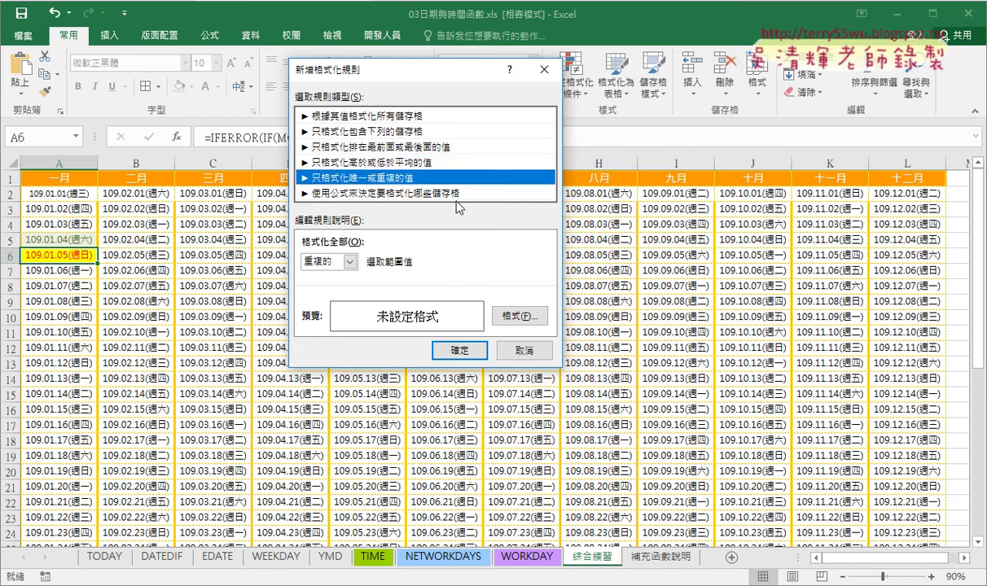
{"action": "left_click", "coordinate": [439, 194]}
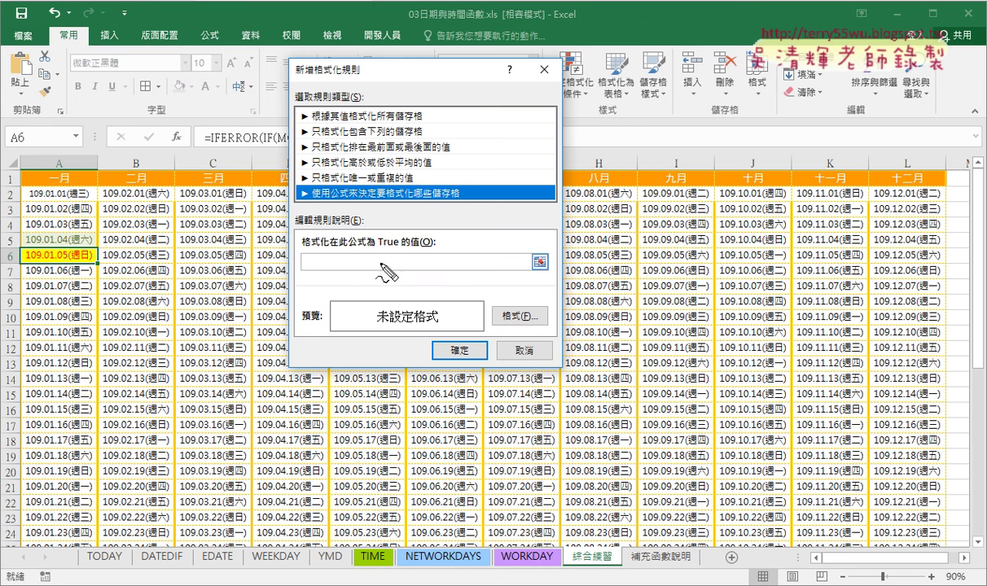
- Draw pen annotations marking the formula rule type, the Conditional Formatting button and the calendar dates
{"action": "left_click_drag", "start_coordinate": [436, 210], "coordinate": [458, 191]}
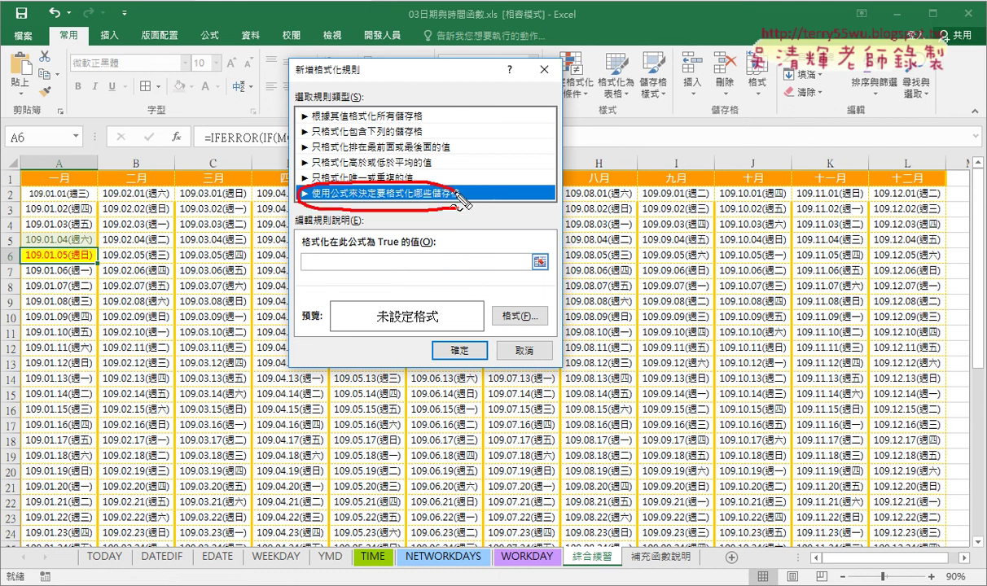
{"action": "left_click_drag", "start_coordinate": [601, 111], "coordinate": [448, 204]}
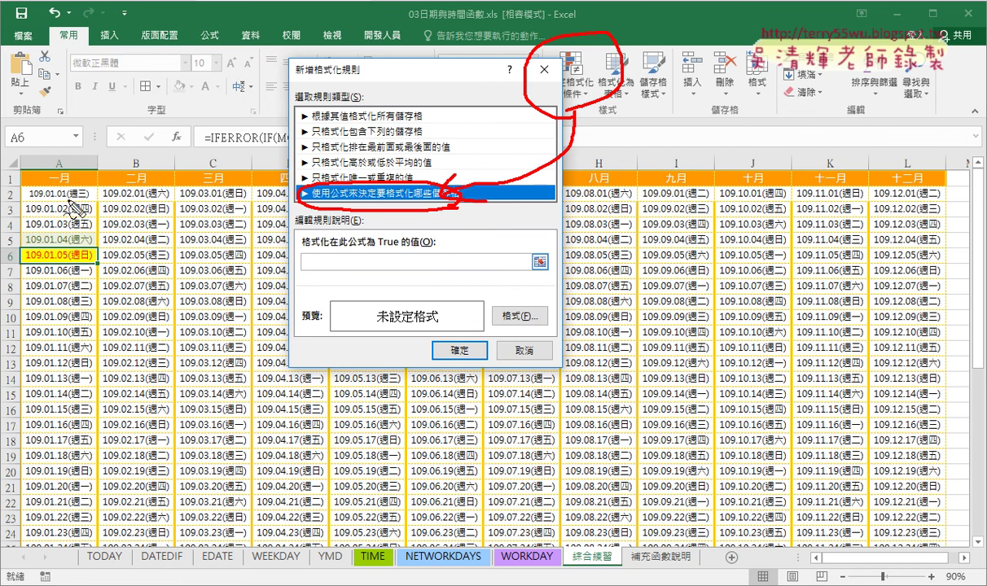
{"action": "mouse_move", "coordinate": [91, 203]}
{"action": "left_mouse_down"}
{"action": "mouse_move", "coordinate": [31, 206]}
{"action": "mouse_move", "coordinate": [91, 189]}
{"action": "mouse_move", "coordinate": [51, 381]}
{"action": "left_mouse_up"}
{"action": "left_click_drag", "start_coordinate": [45, 330], "coordinate": [90, 338]}
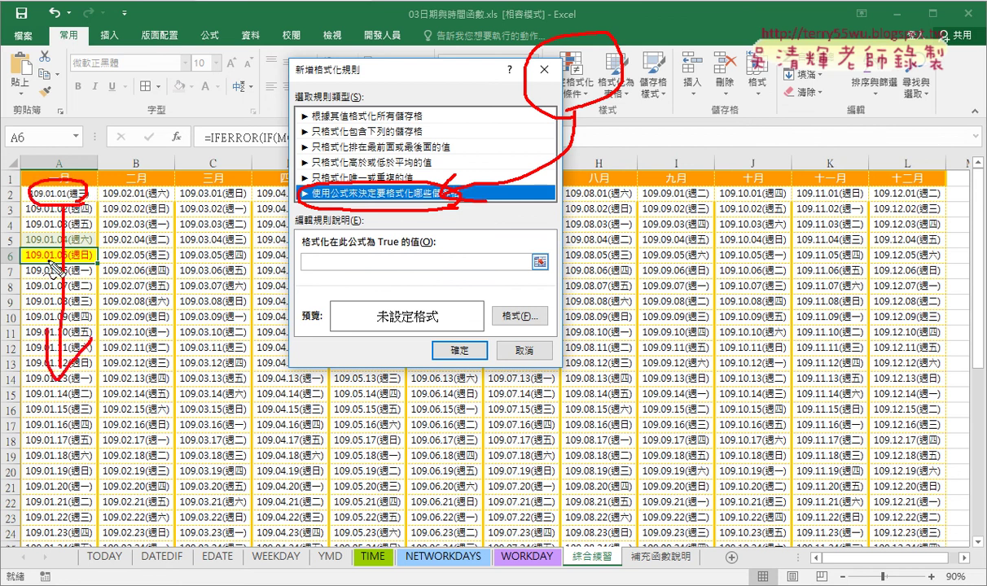
{"action": "left_click_drag", "start_coordinate": [11, 193], "coordinate": [10, 203]}
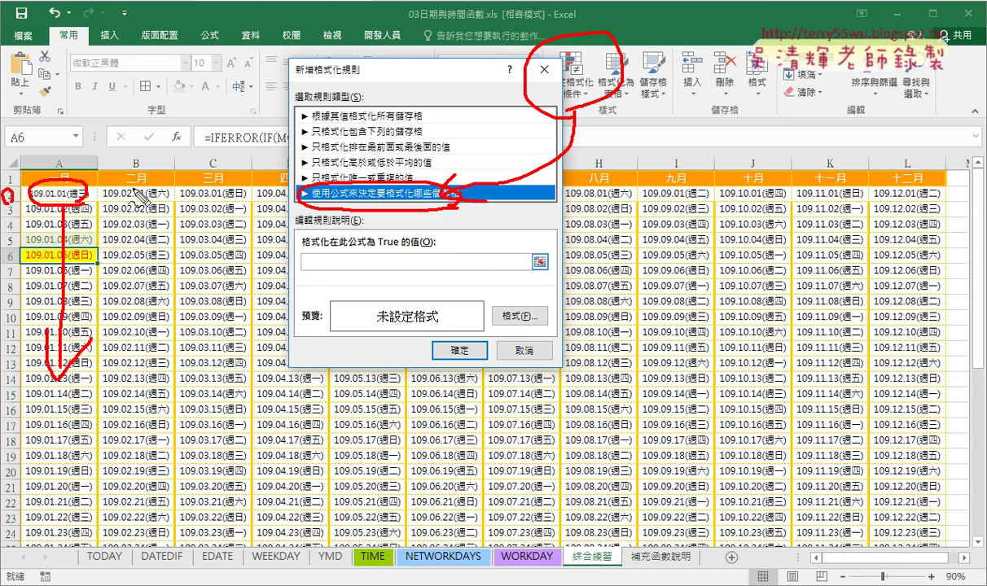
{"action": "mouse_move", "coordinate": [173, 194]}
{"action": "left_mouse_down"}
{"action": "mouse_move", "coordinate": [243, 192]}
{"action": "mouse_move", "coordinate": [231, 201]}
{"action": "left_mouse_up"}
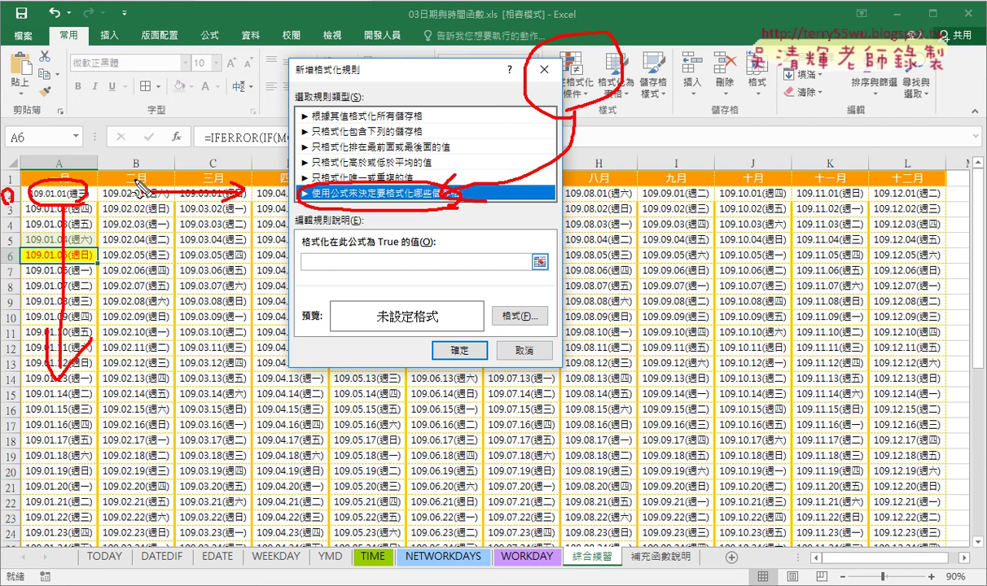
{"action": "left_click_drag", "start_coordinate": [61, 116], "coordinate": [62, 155]}
{"action": "mouse_move", "coordinate": [886, 107]}
{"action": "left_mouse_down"}
{"action": "mouse_move", "coordinate": [888, 136]}
{"action": "mouse_move", "coordinate": [950, 129]}
{"action": "left_mouse_up"}
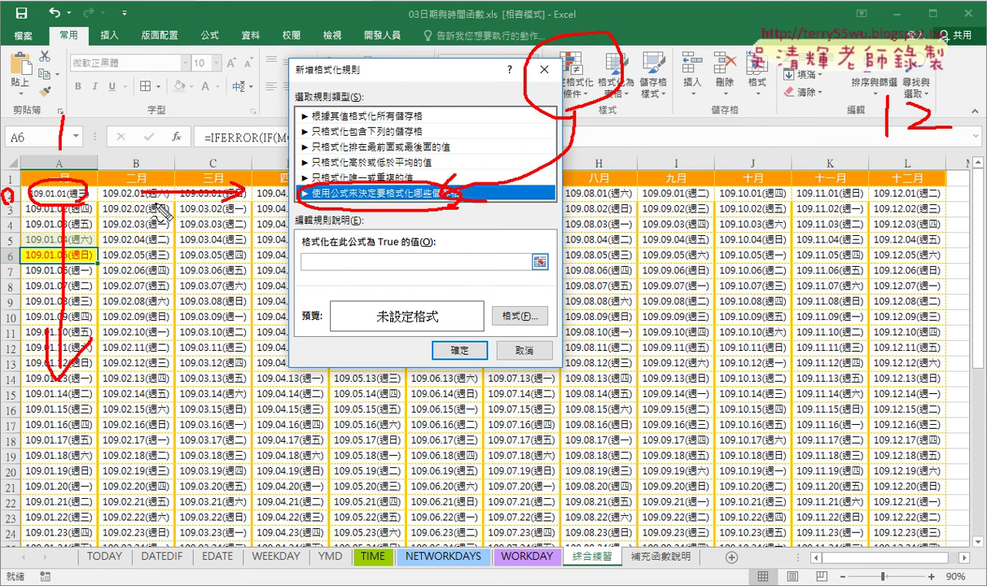
{"action": "left_click_drag", "start_coordinate": [303, 298], "coordinate": [664, 493]}
{"action": "left_click_drag", "start_coordinate": [673, 458], "coordinate": [699, 508]}
{"action": "left_click_drag", "start_coordinate": [631, 531], "coordinate": [702, 516]}
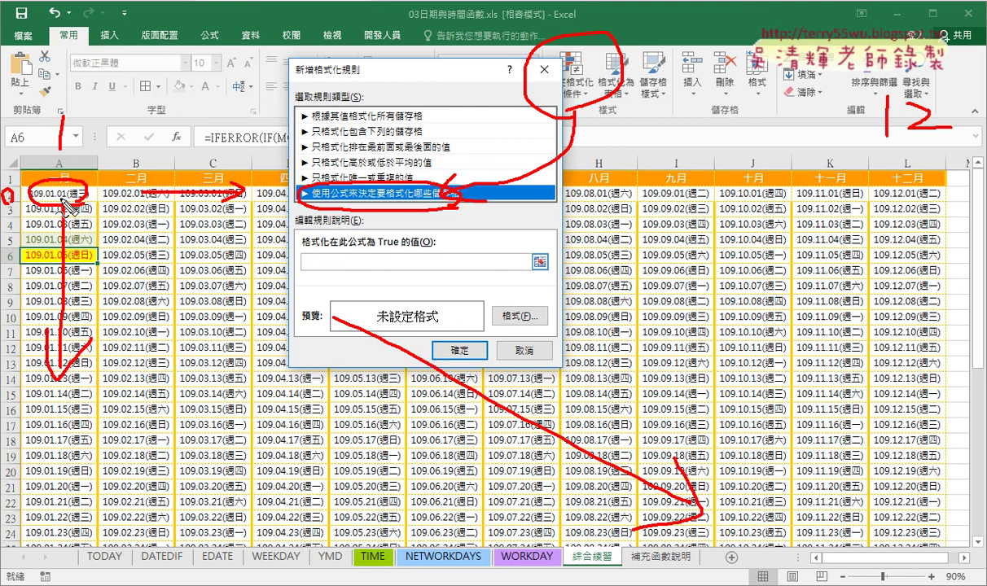
- Clear the annotations, cancel the new rule, and select cell A3
{"action": "key", "text": "Escape"}
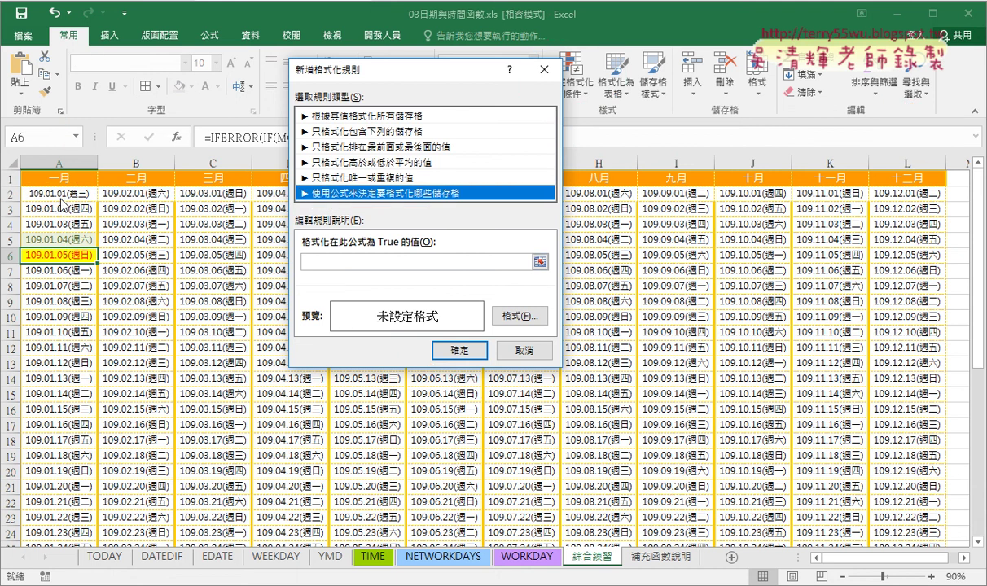
{"action": "key", "text": "Escape"}
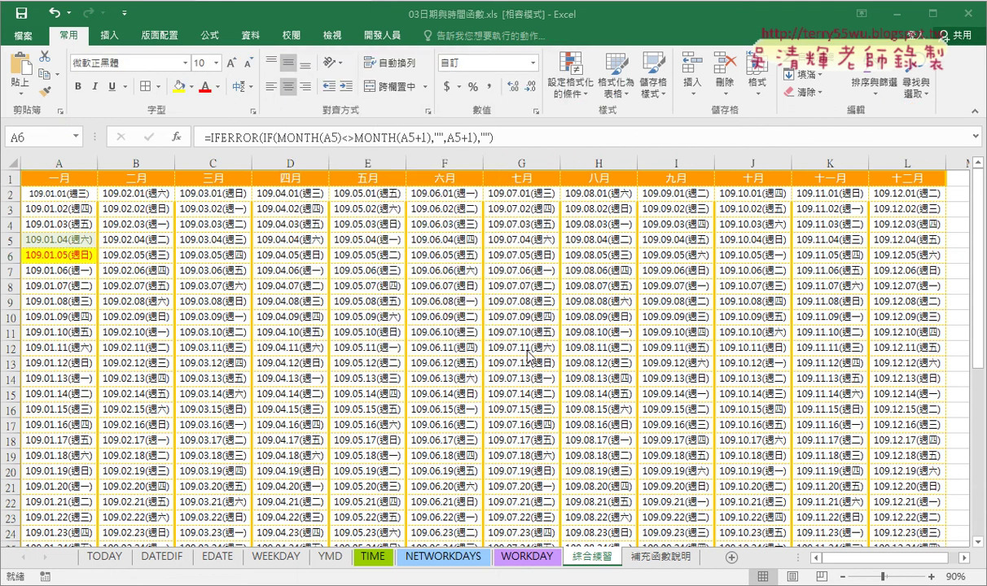
{"action": "left_click", "coordinate": [65, 209]}
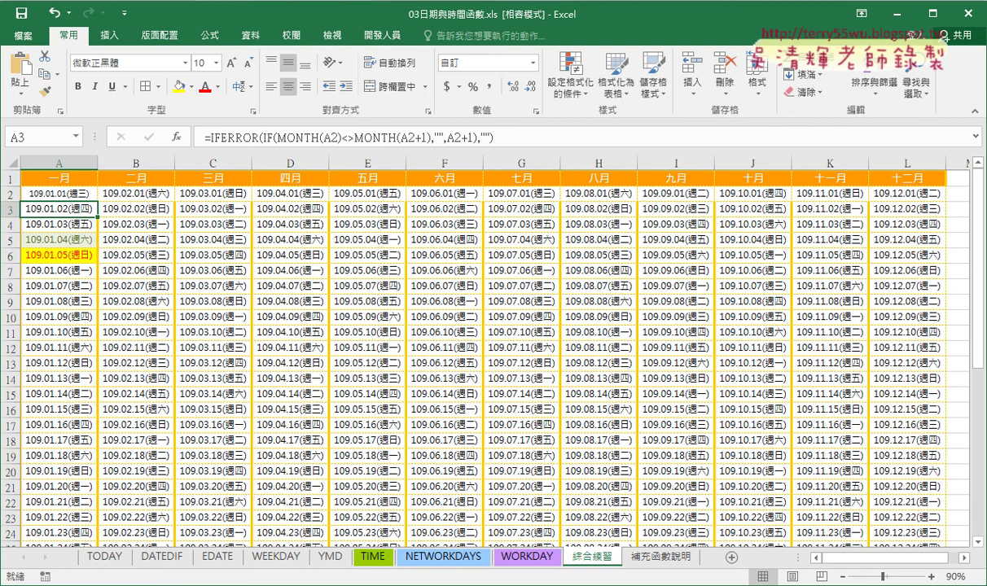
{"action": "key", "text": "alt+Tab"}
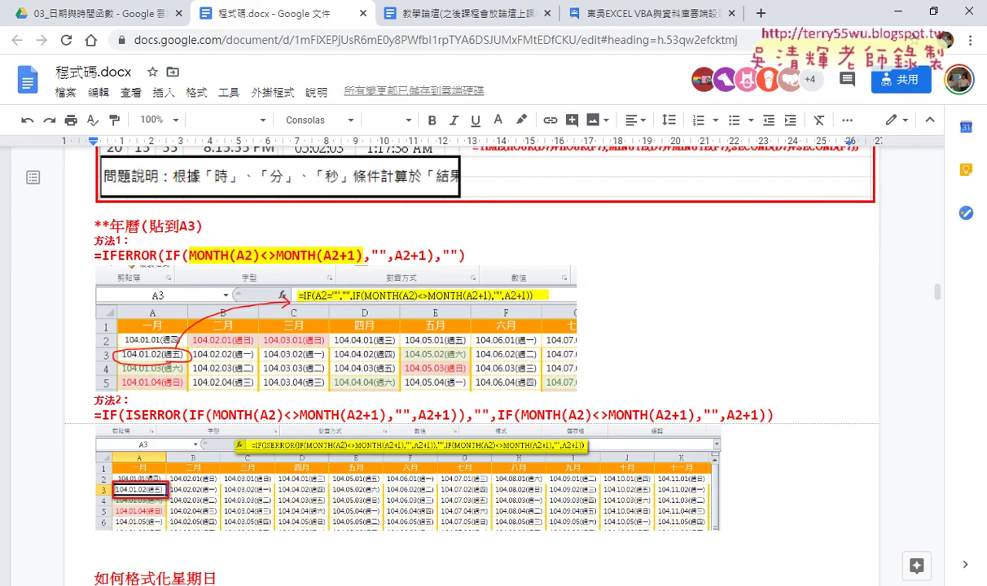
{"action": "left_click_drag", "start_coordinate": [96, 258], "coordinate": [506, 267]}
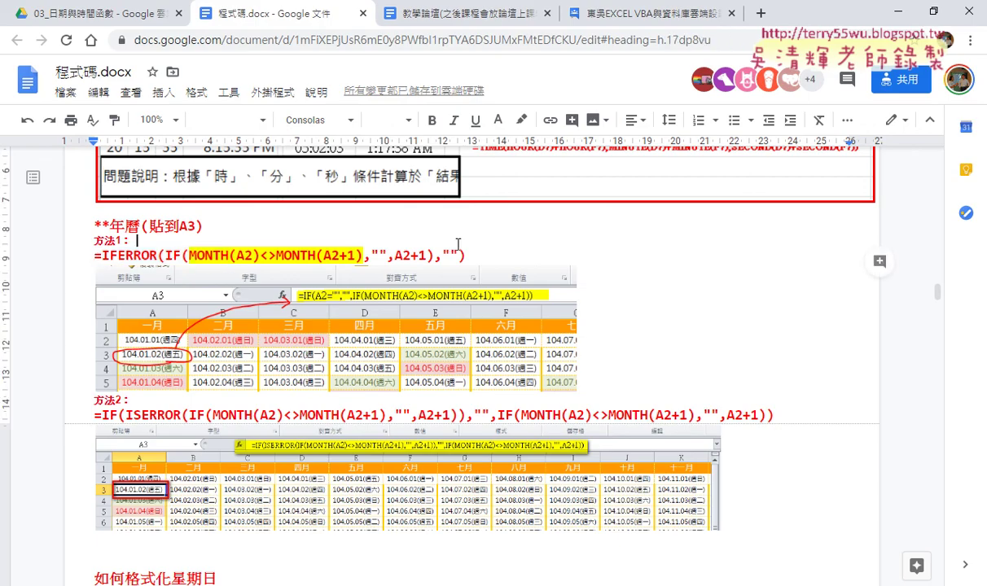
{"action": "scroll", "coordinate": [506, 267], "scroll_direction": "down", "scroll_amount": 4}
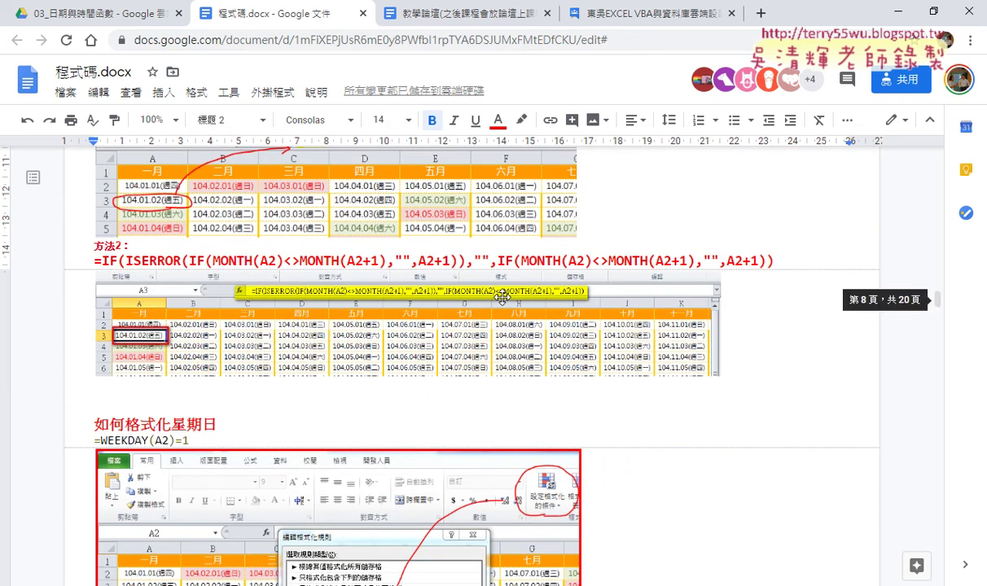
{"action": "left_click_drag", "start_coordinate": [778, 260], "coordinate": [92, 261]}
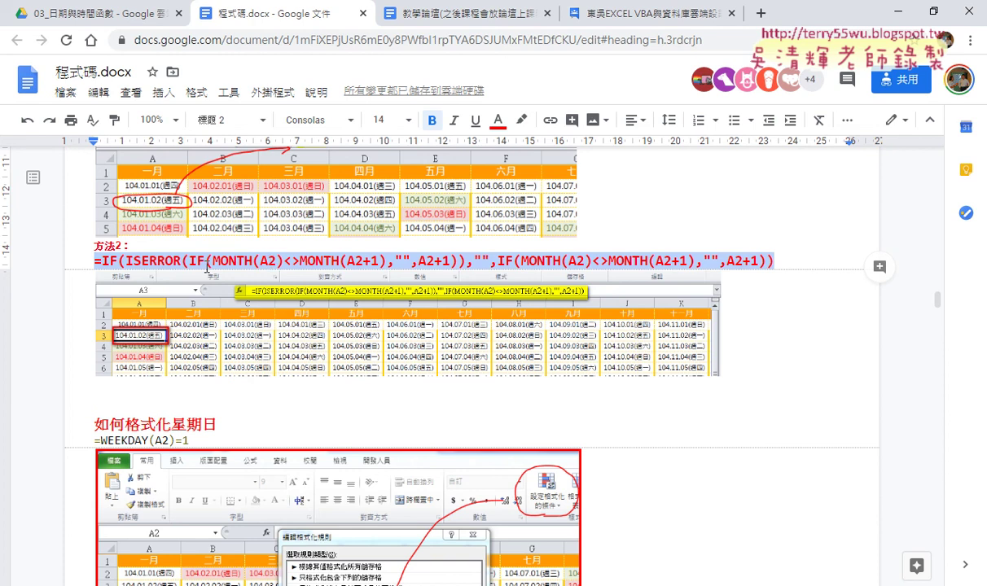
{"action": "left_click", "coordinate": [199, 254]}
{"action": "scroll", "coordinate": [253, 263], "scroll_direction": "up", "scroll_amount": 2}
{"action": "left_click_drag", "start_coordinate": [154, 255], "coordinate": [122, 258]}
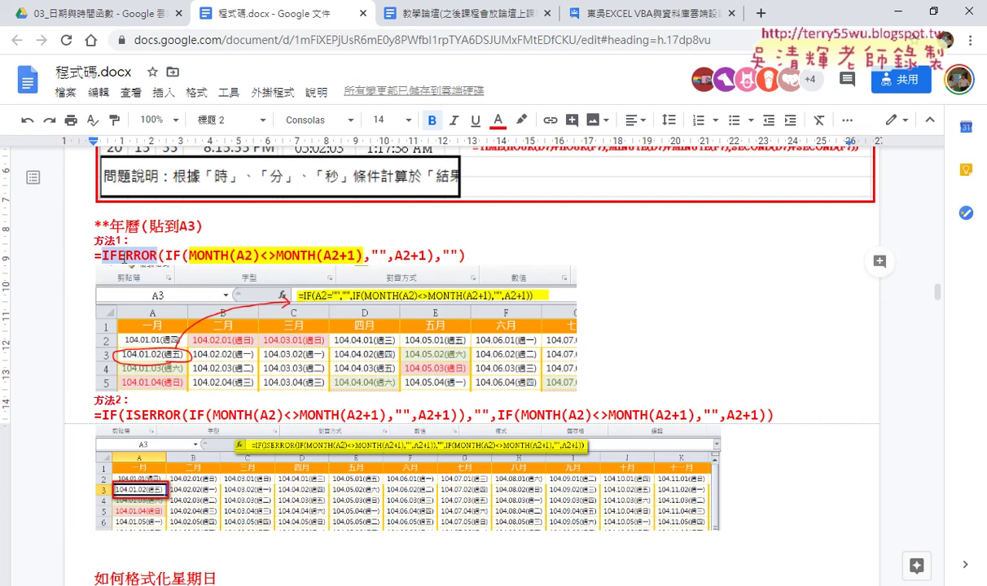
{"action": "scroll", "coordinate": [123, 257], "scroll_direction": "down", "scroll_amount": 1}
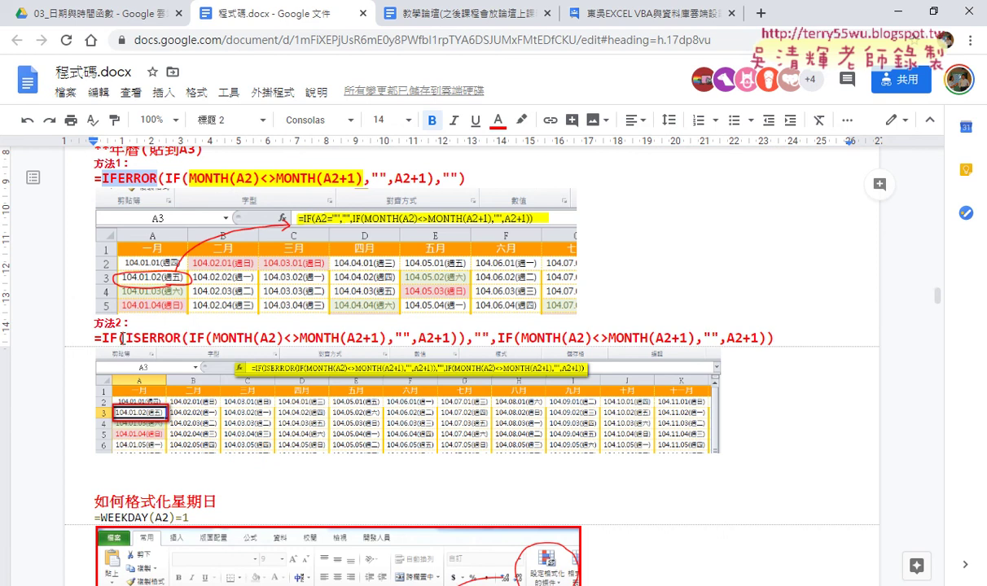
{"action": "left_click_drag", "start_coordinate": [124, 338], "coordinate": [182, 338]}
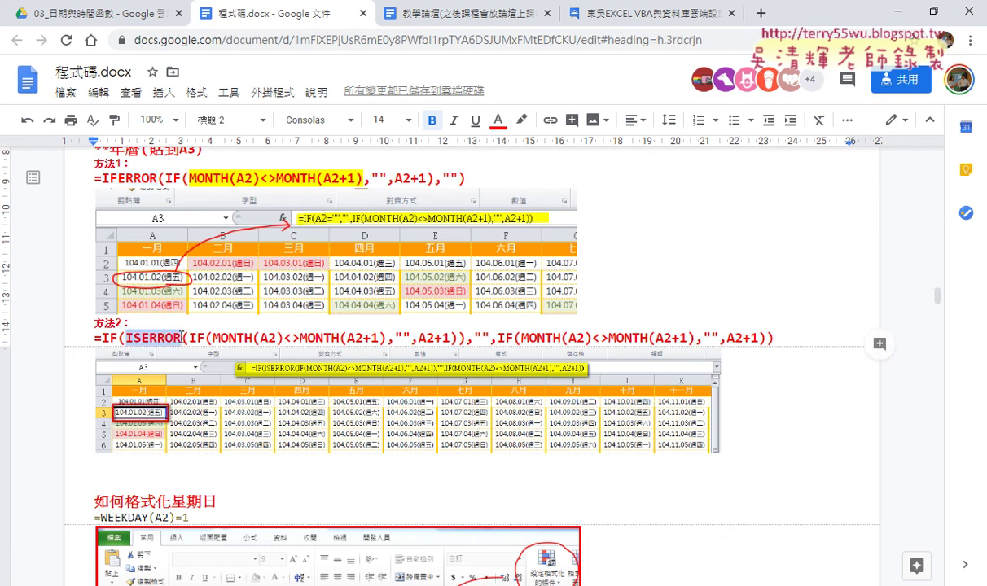